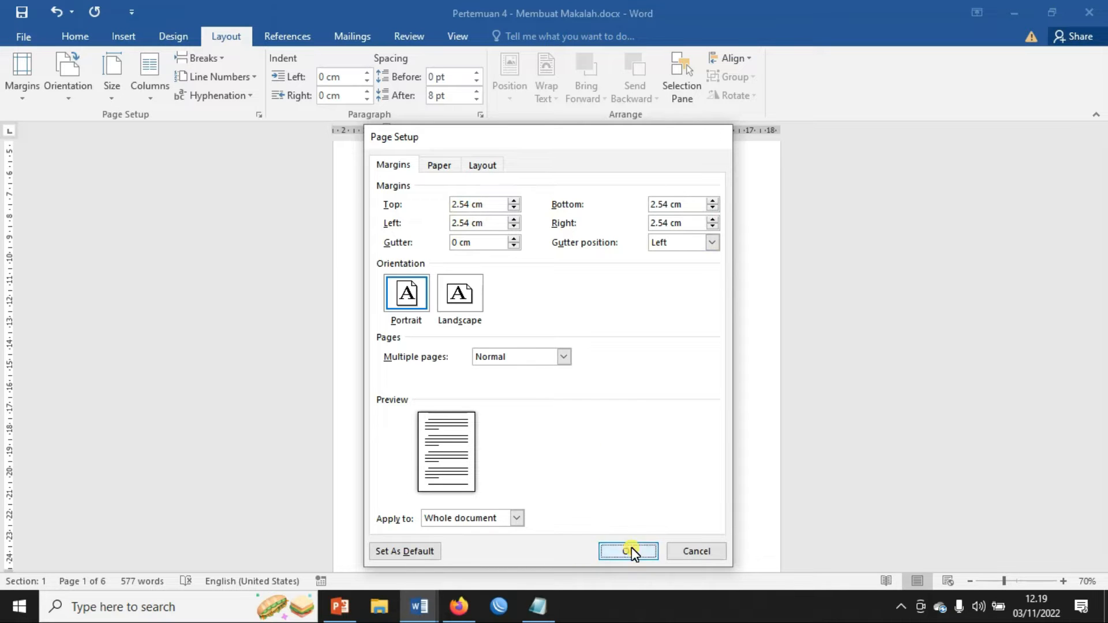
- Close the page setup and set Word's measurement units to Inches in the advanced display options
left_click(631, 547)
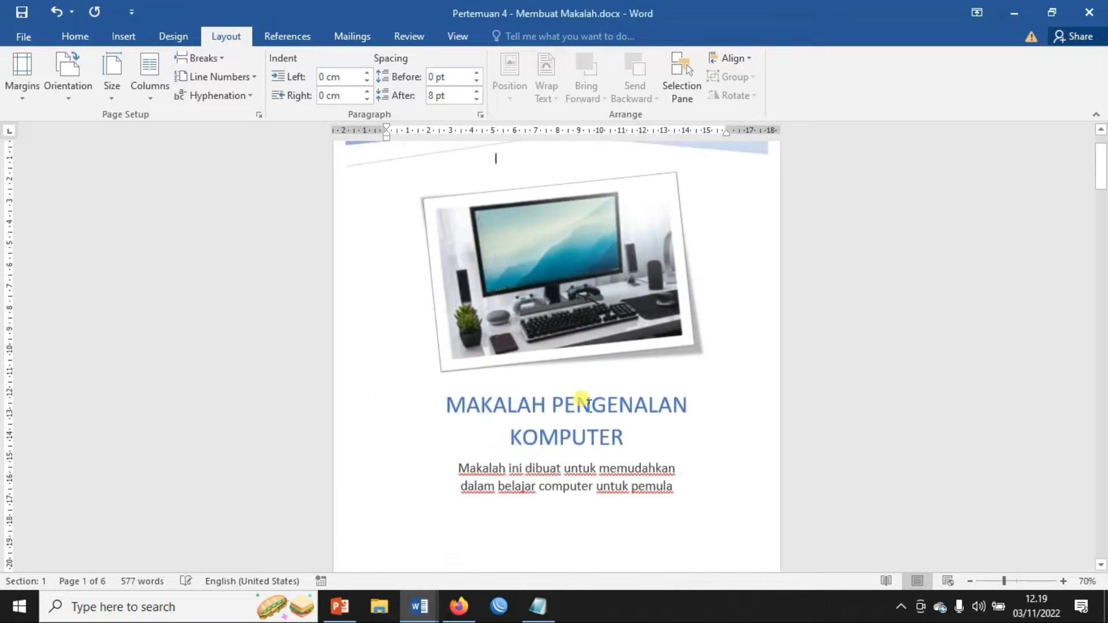
left_click(28, 36)
left_click(54, 398)
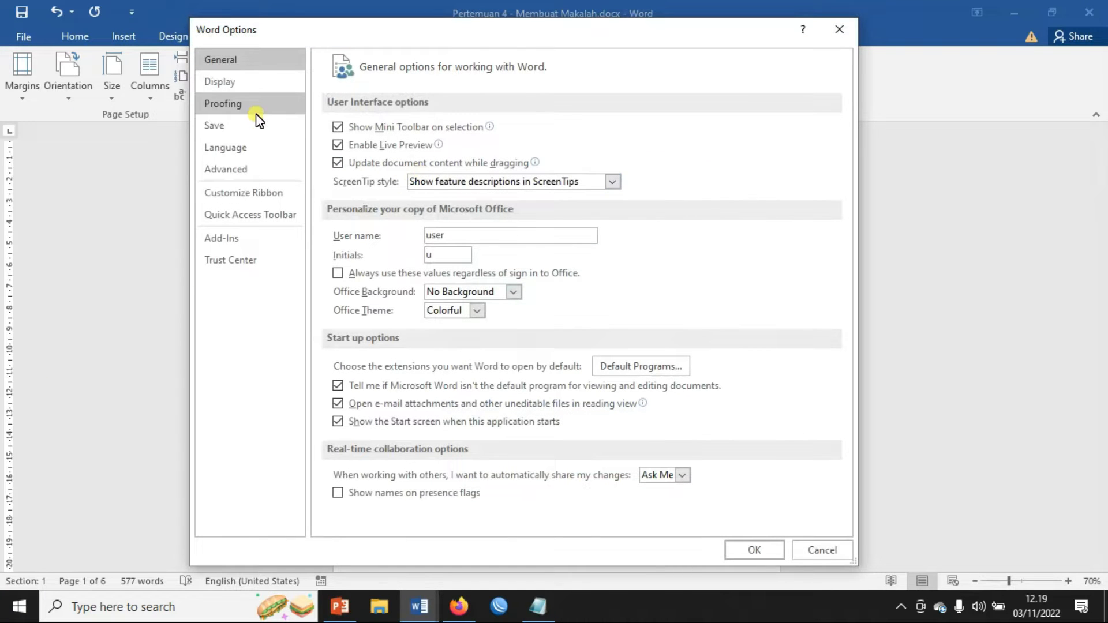
left_click(238, 171)
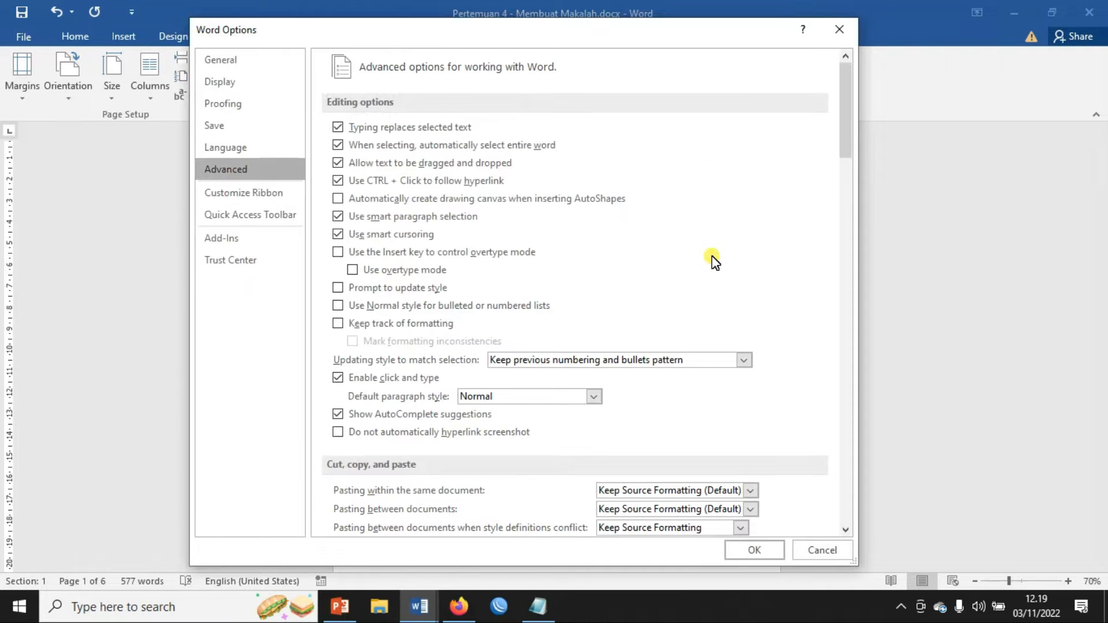
scroll(714, 260, "down", 15)
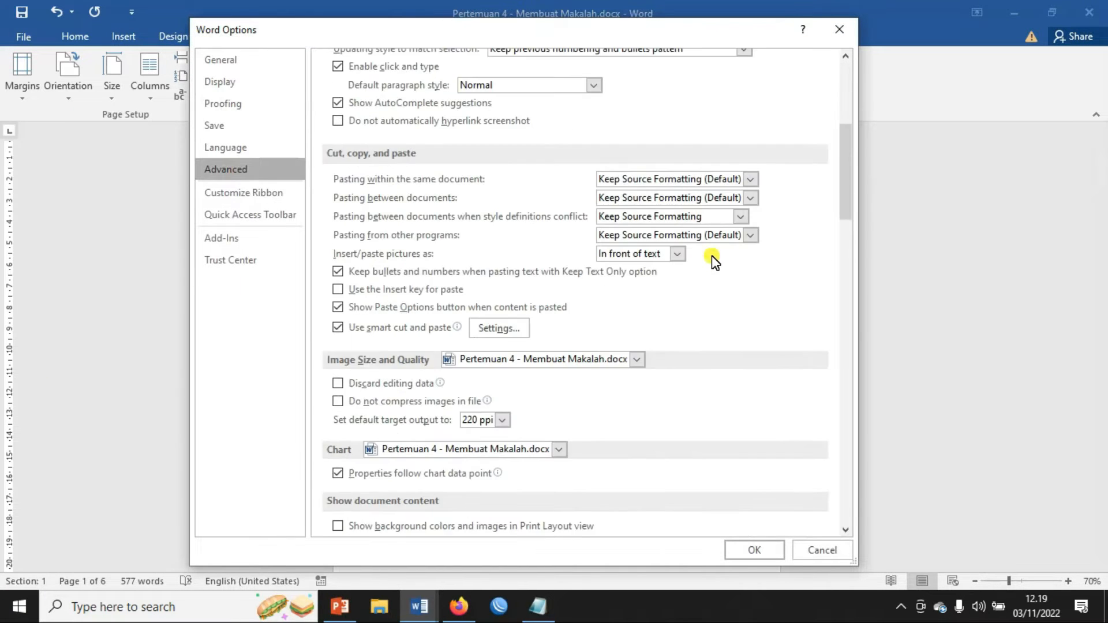
scroll(714, 260, "down", 8)
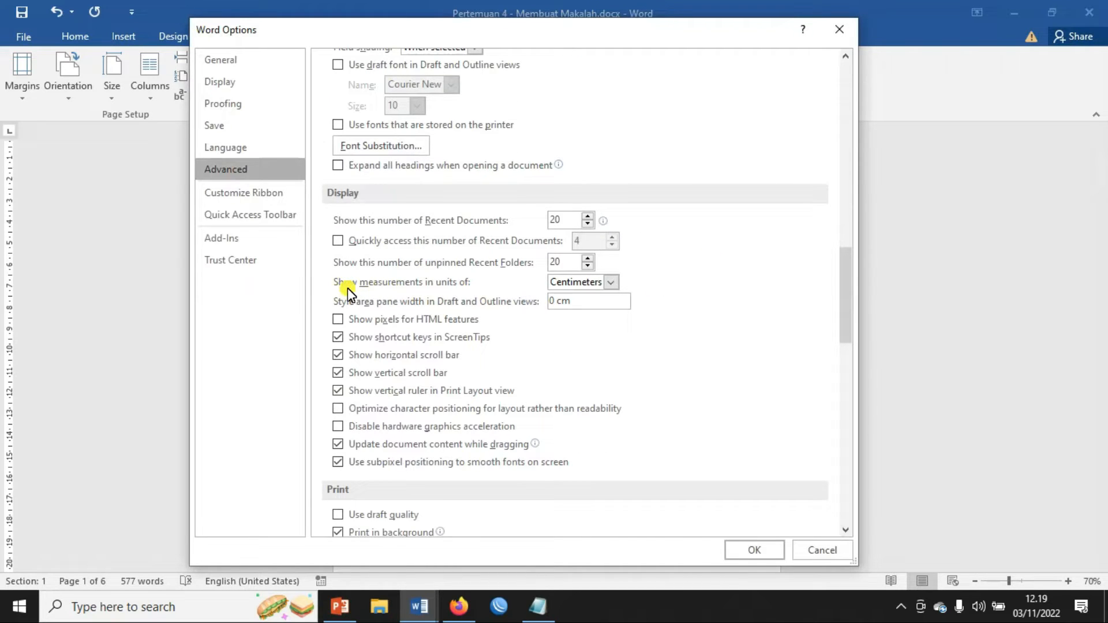
left_click(611, 283)
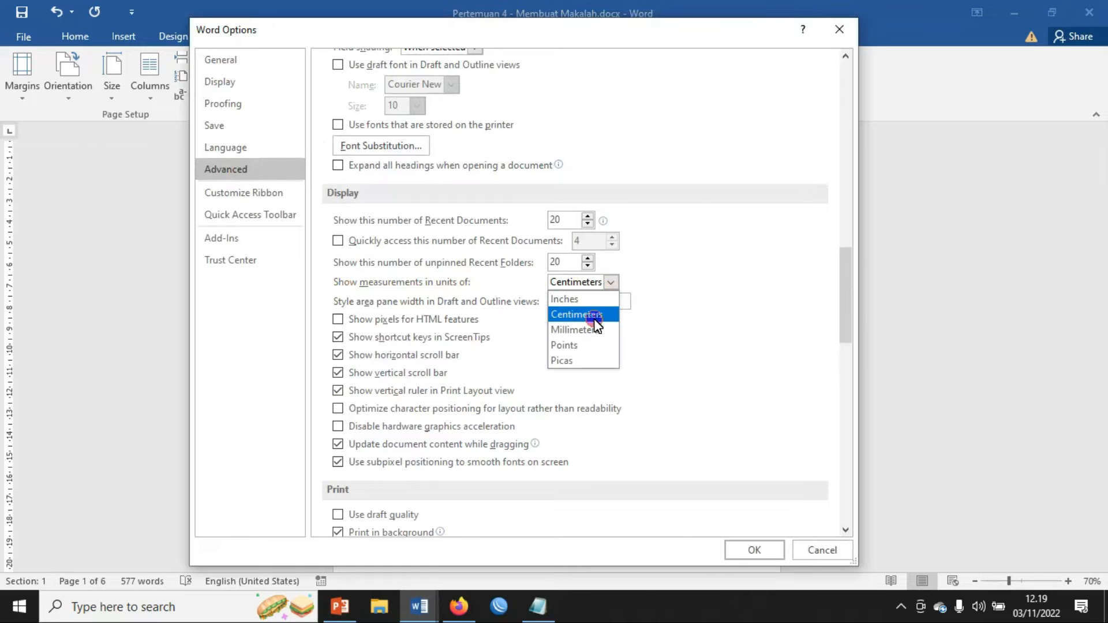
left_click(594, 317)
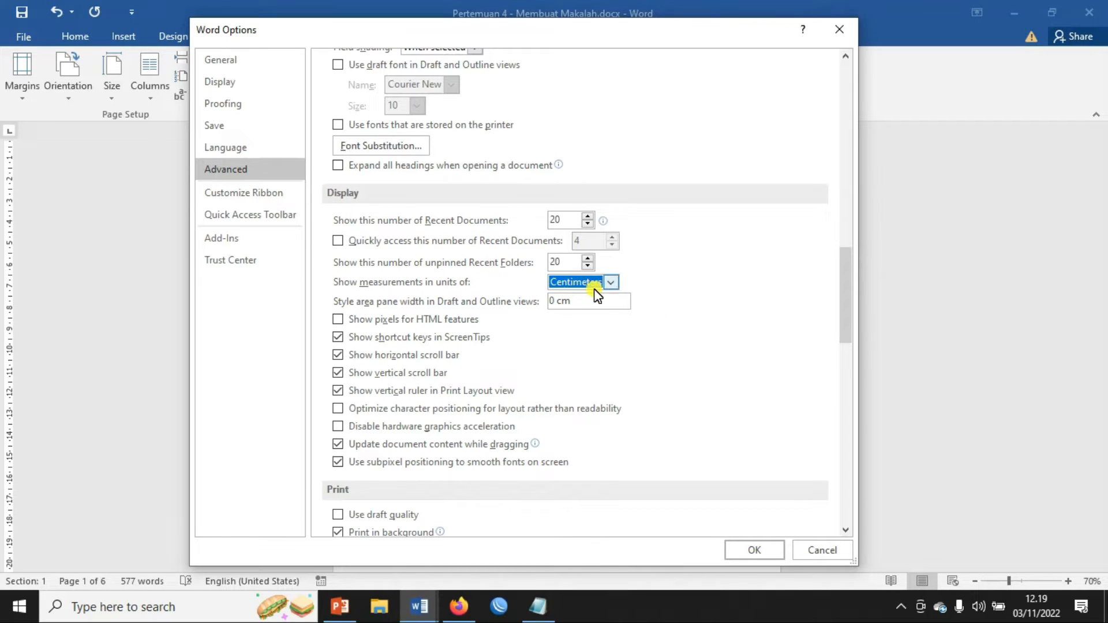
left_click(612, 284)
left_click(588, 300)
left_click(754, 550)
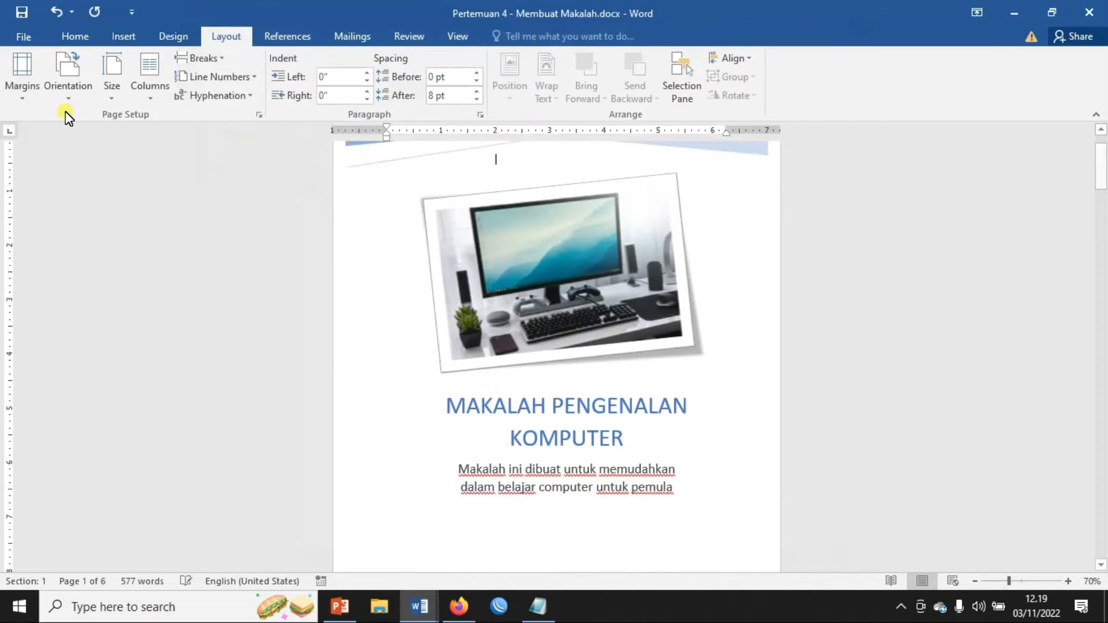
- Check which unit the custom page margins use, and close the page setup with the margins as they are
left_click(21, 75)
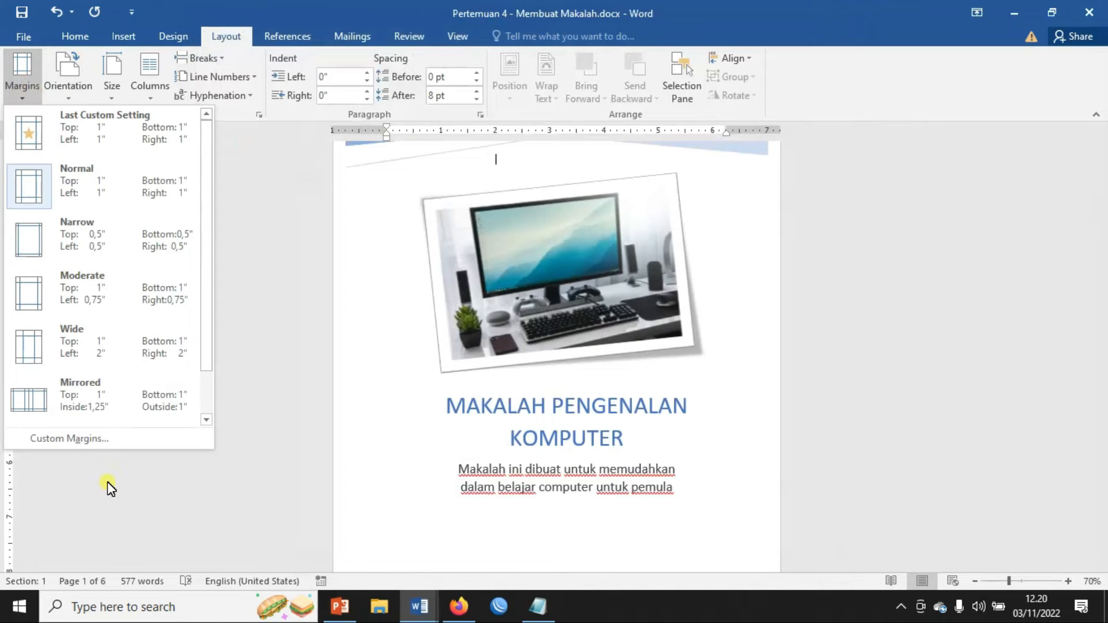
left_click(103, 439)
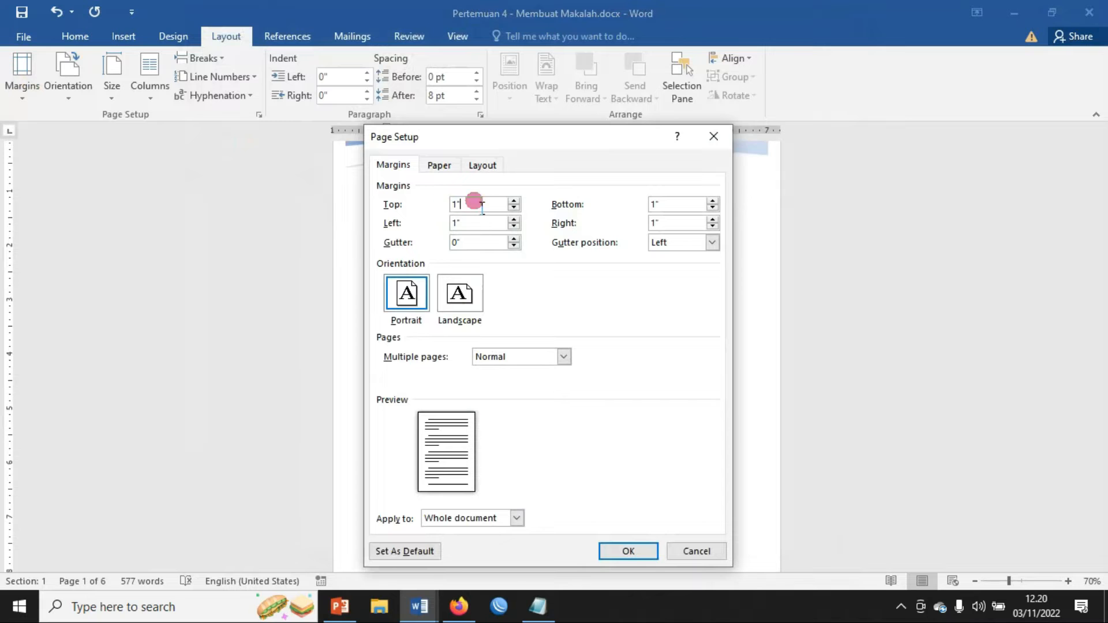
left_click(628, 551)
- Set Word's measurement units to Centimeters in the advanced display options
left_click(20, 33)
left_click(51, 396)
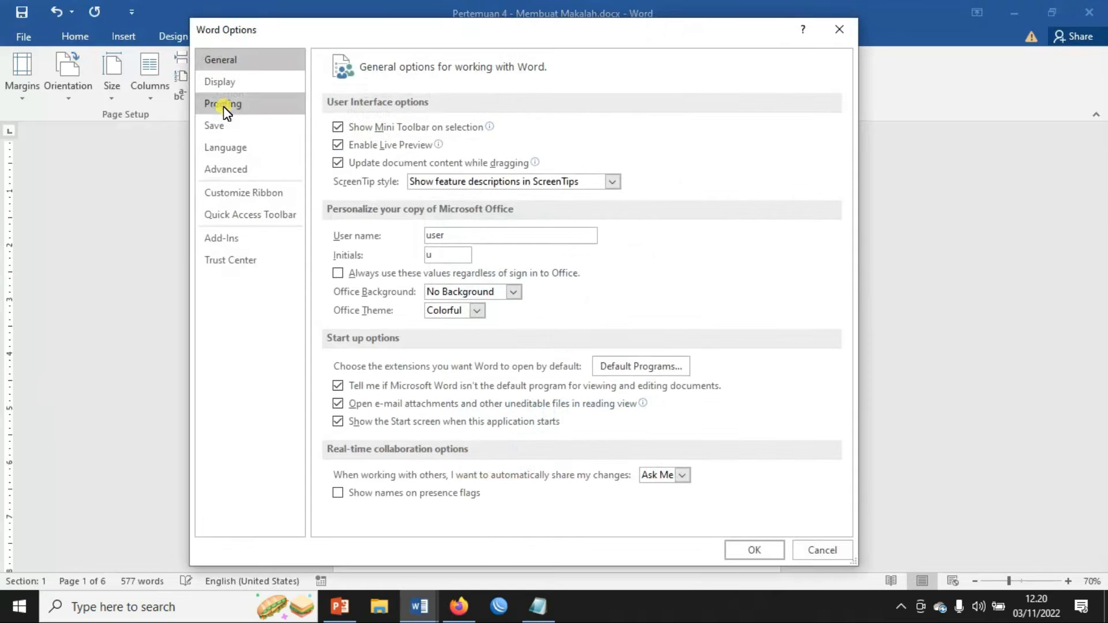
left_click(257, 170)
scroll(692, 378, "down", 15)
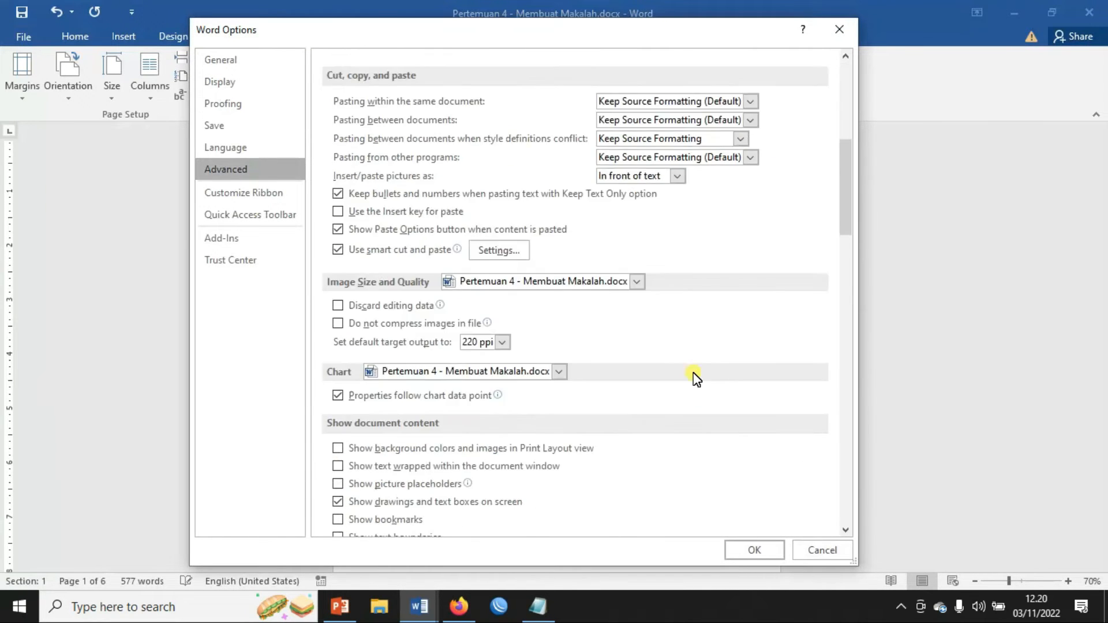
left_click(612, 360)
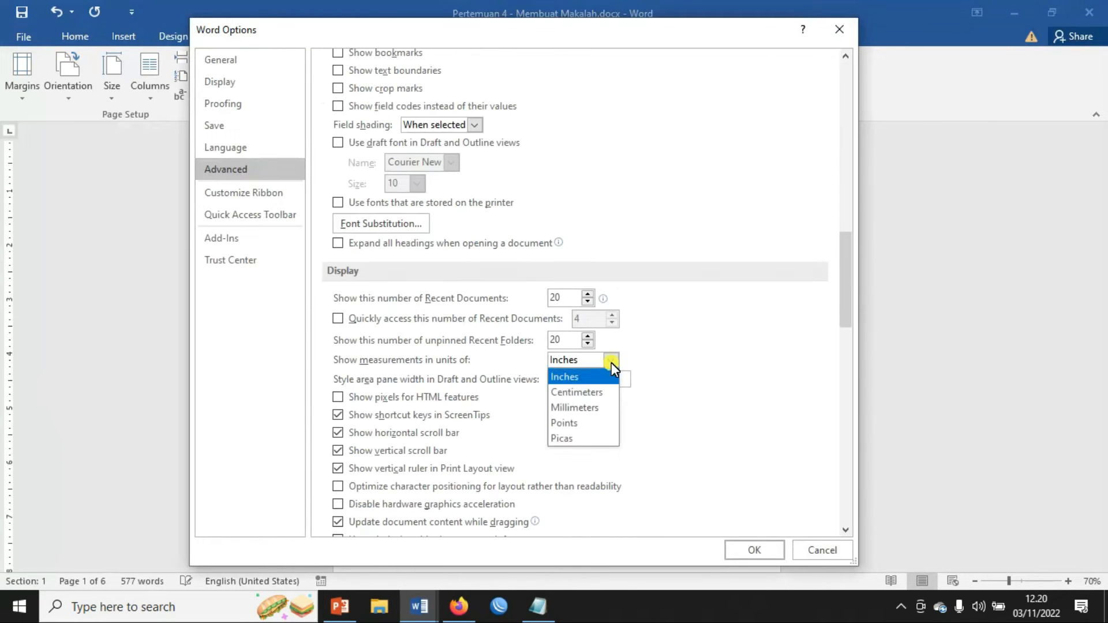
left_click(599, 389)
left_click(766, 550)
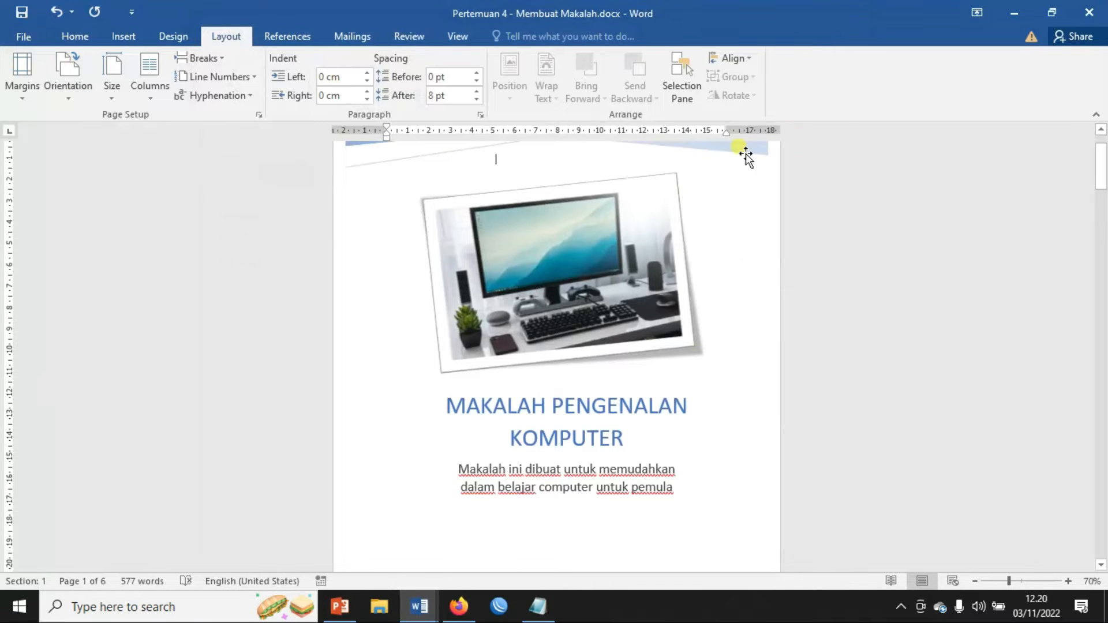
left_click(25, 36)
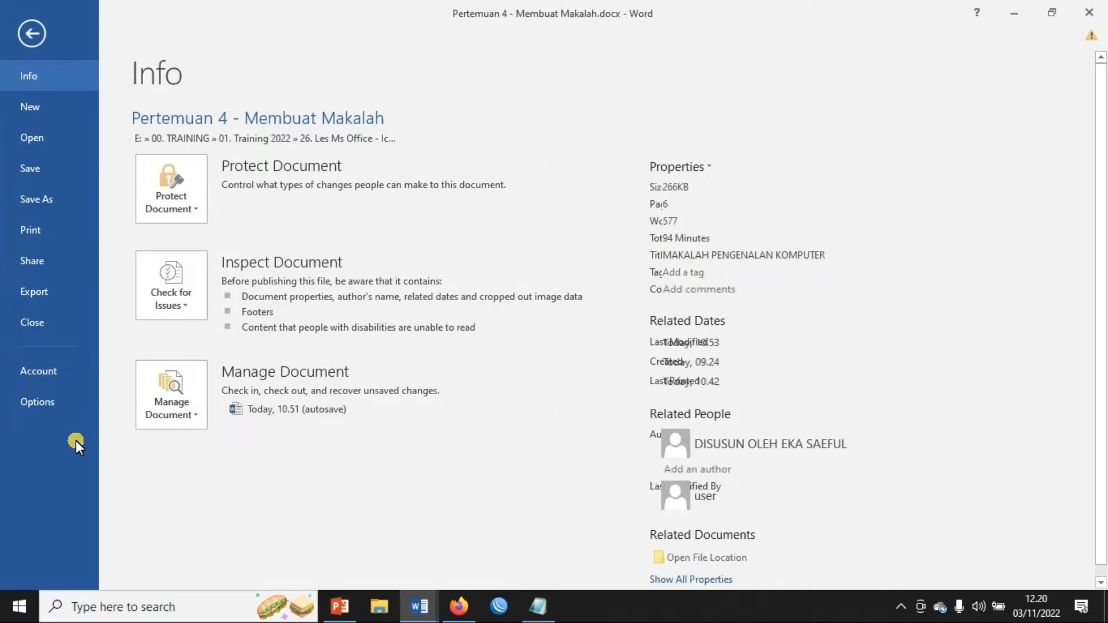
key("Escape")
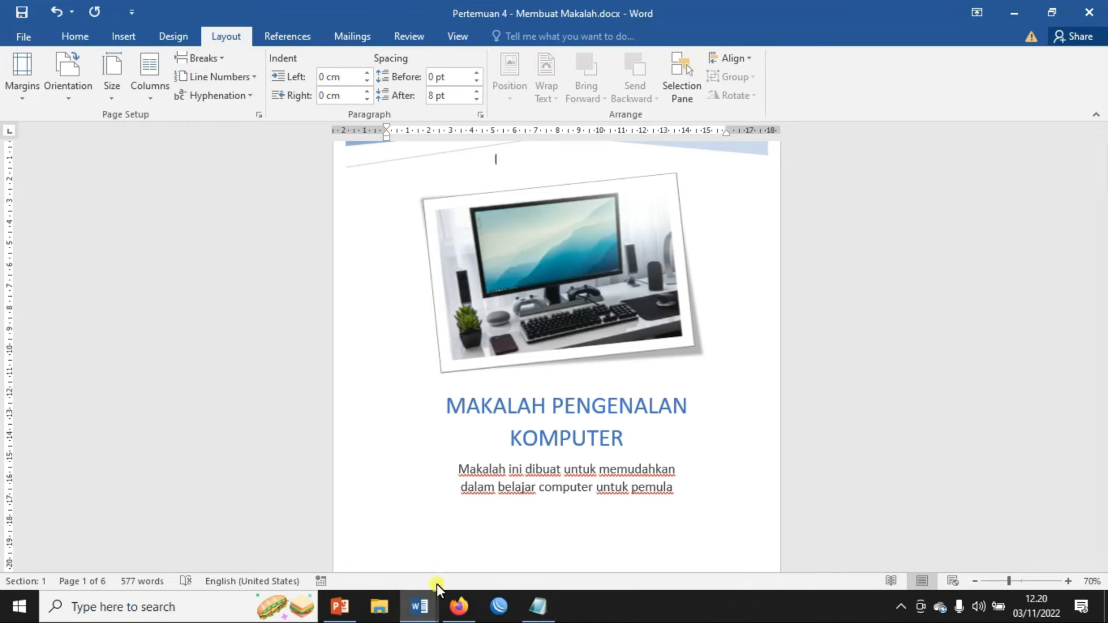
- Switch to PowerPoint and highlight the second tip, "Pengaturan Save Recovery", on the slide
left_click(340, 606)
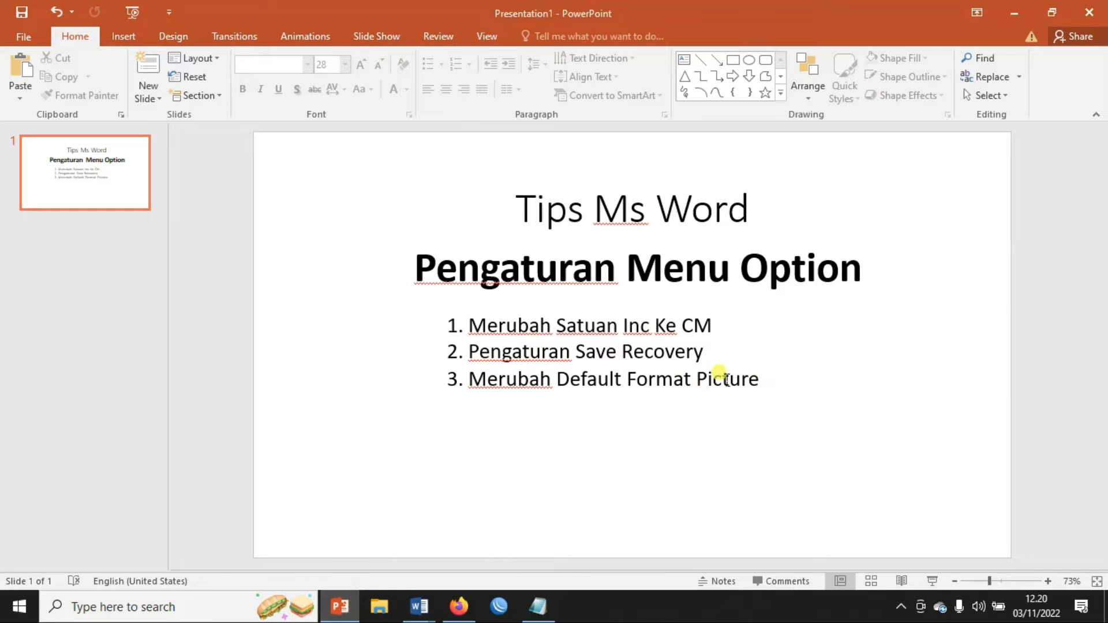
left_click_drag(707, 353, 469, 351)
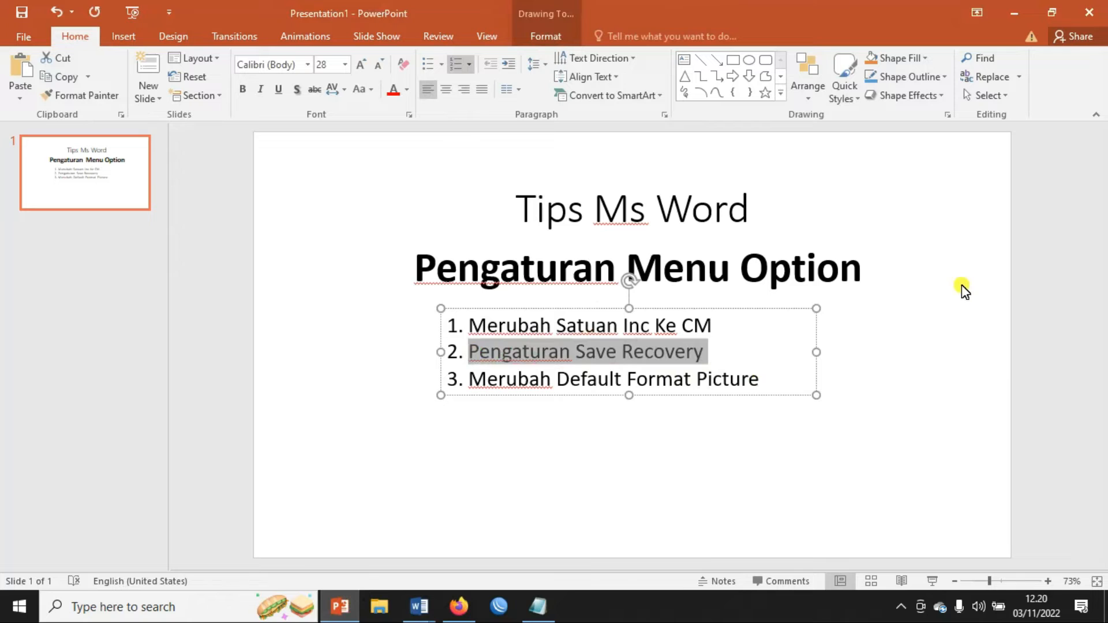
left_click(983, 249)
- Switch to the Pertemuan 4 document in Word and set AutoRecover information to save every 2 minutes
left_click(419, 603)
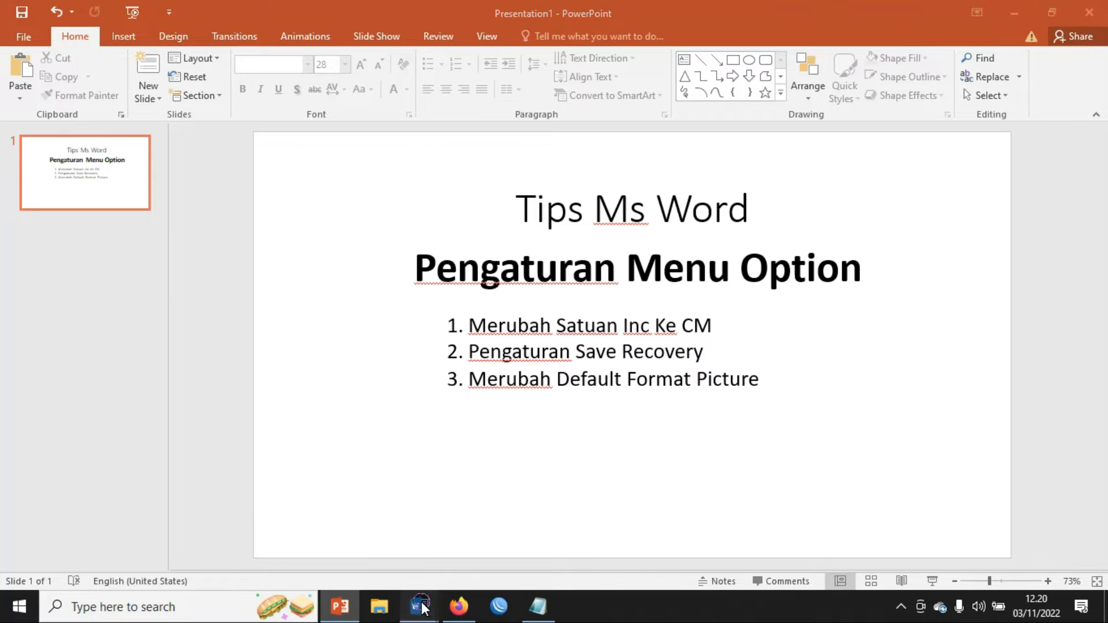
left_click(345, 557)
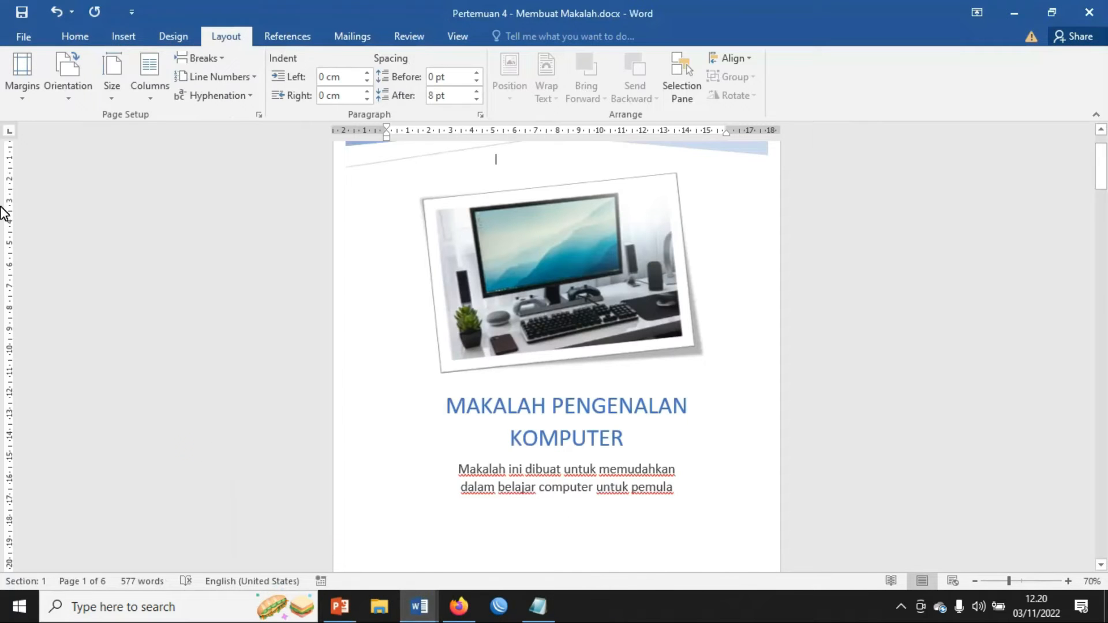
left_click(23, 32)
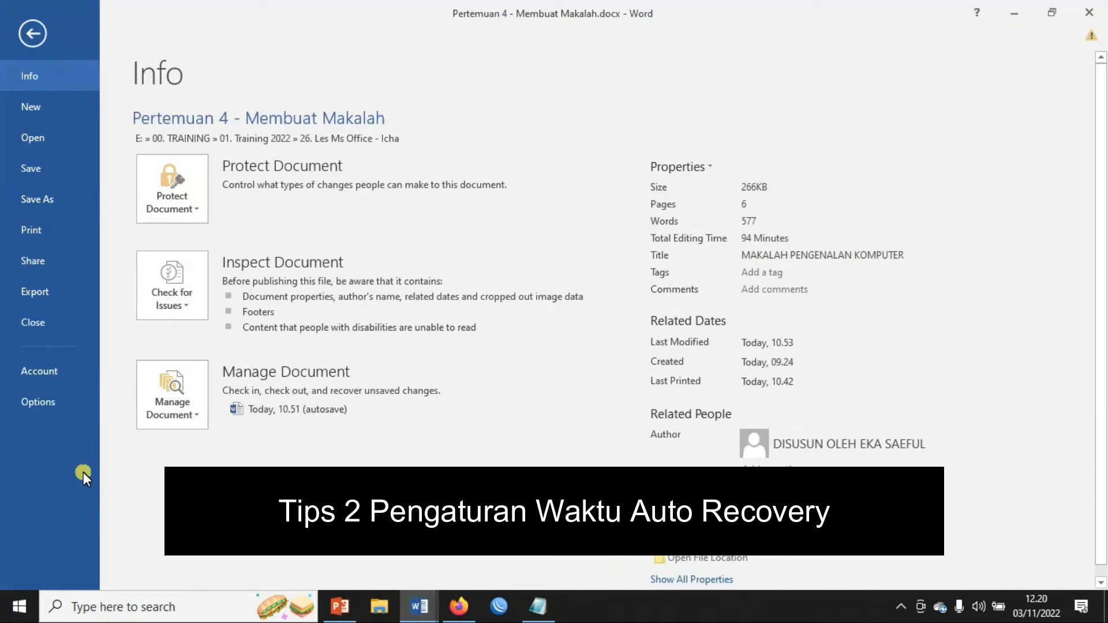
left_click(60, 408)
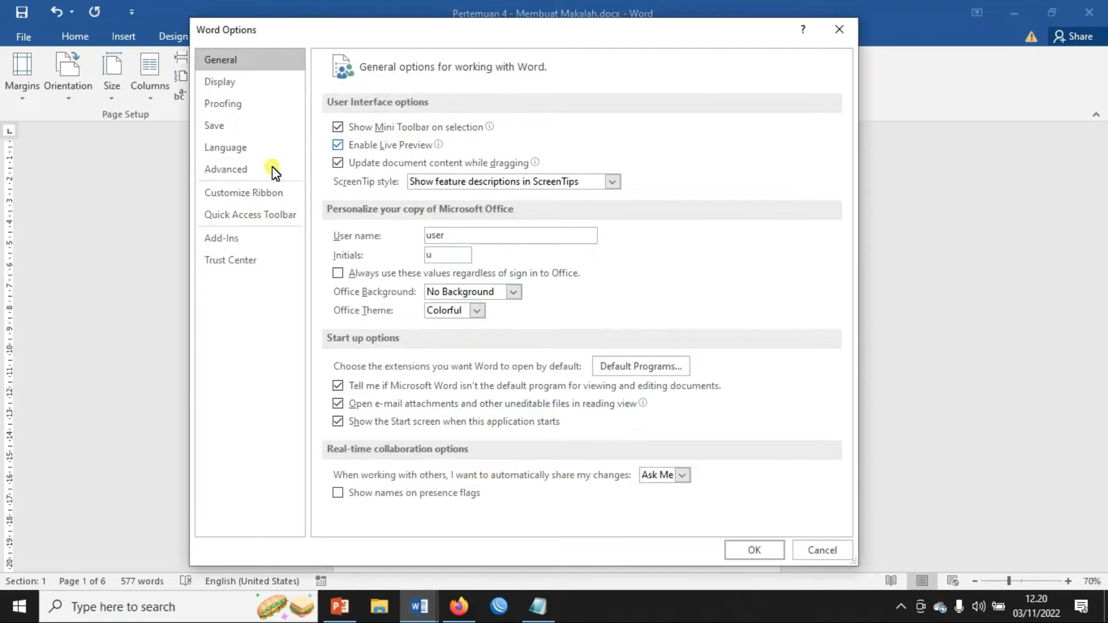
left_click(216, 128)
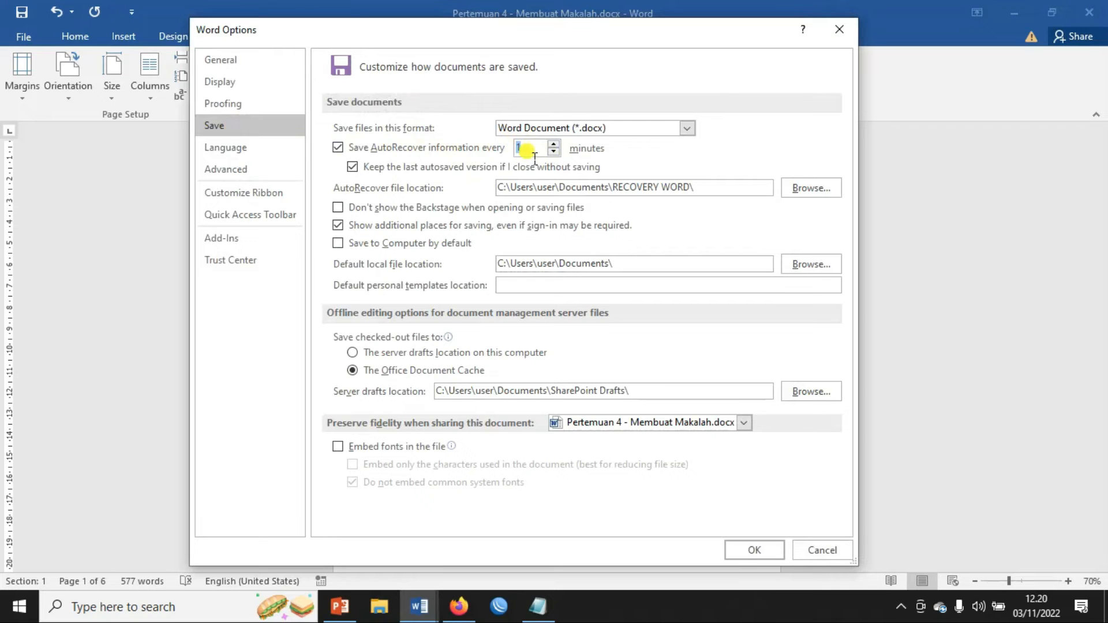
type("03")
key("BackSpace")
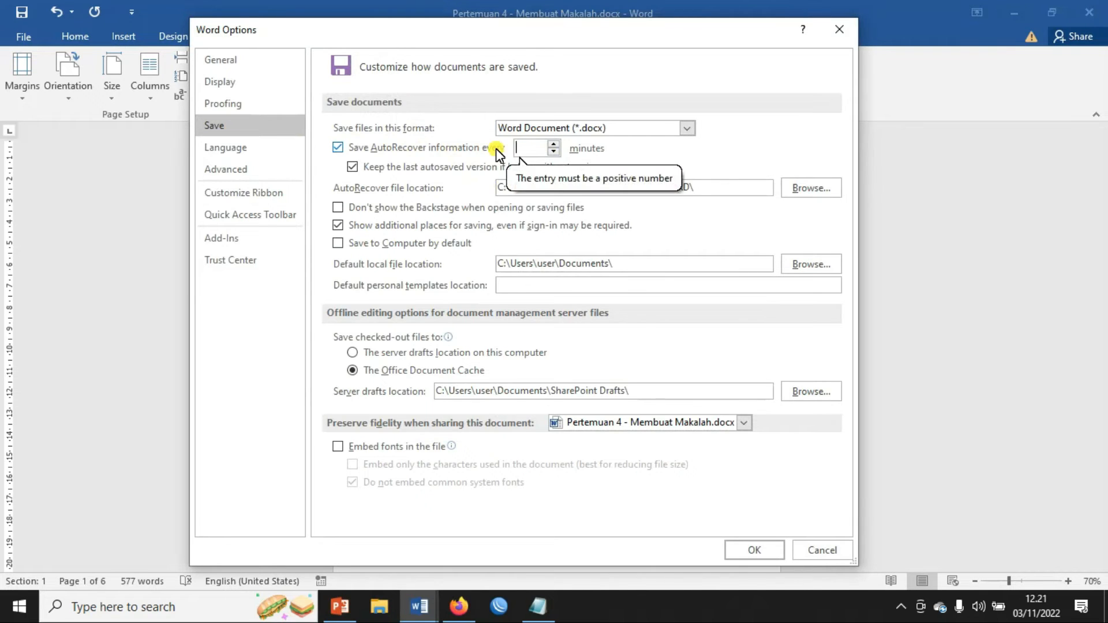
type("2")
left_click(749, 556)
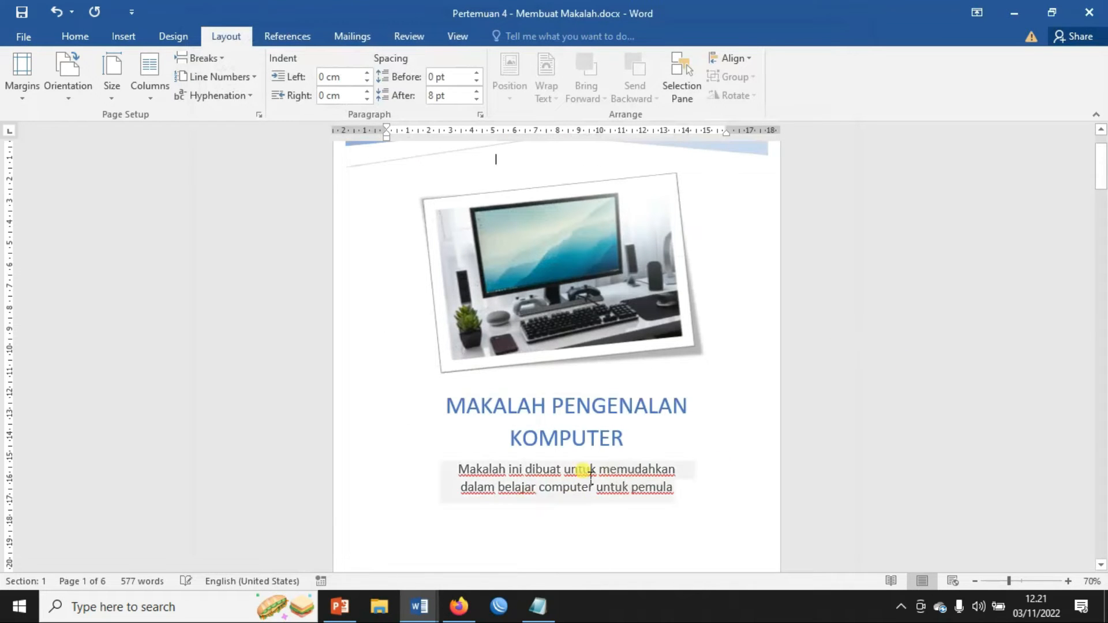
- Review the tips slide in PowerPoint, and switch to Document3 in Word to highlight the words "IN LINE TEXT"
left_click(340, 609)
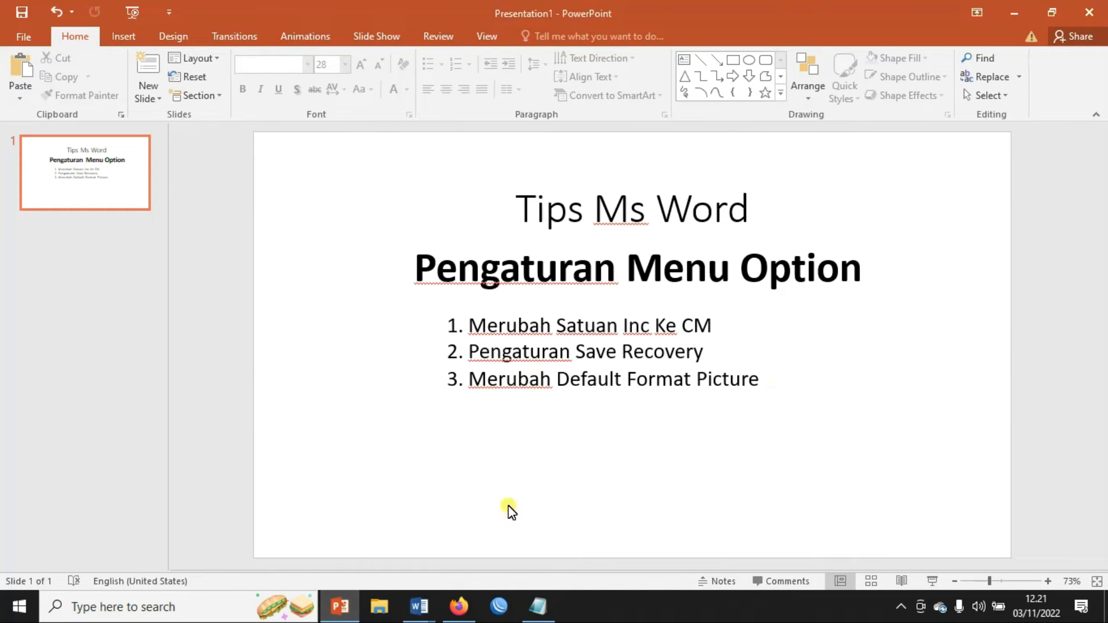
left_click(420, 603)
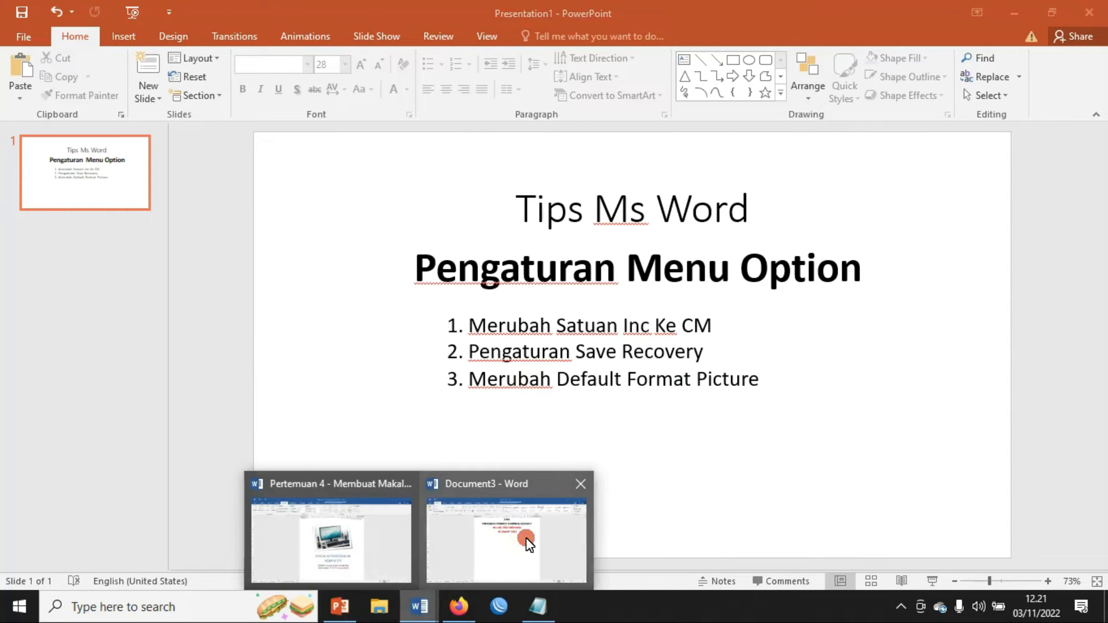
left_click(523, 541)
scroll(654, 324, "up", 1)
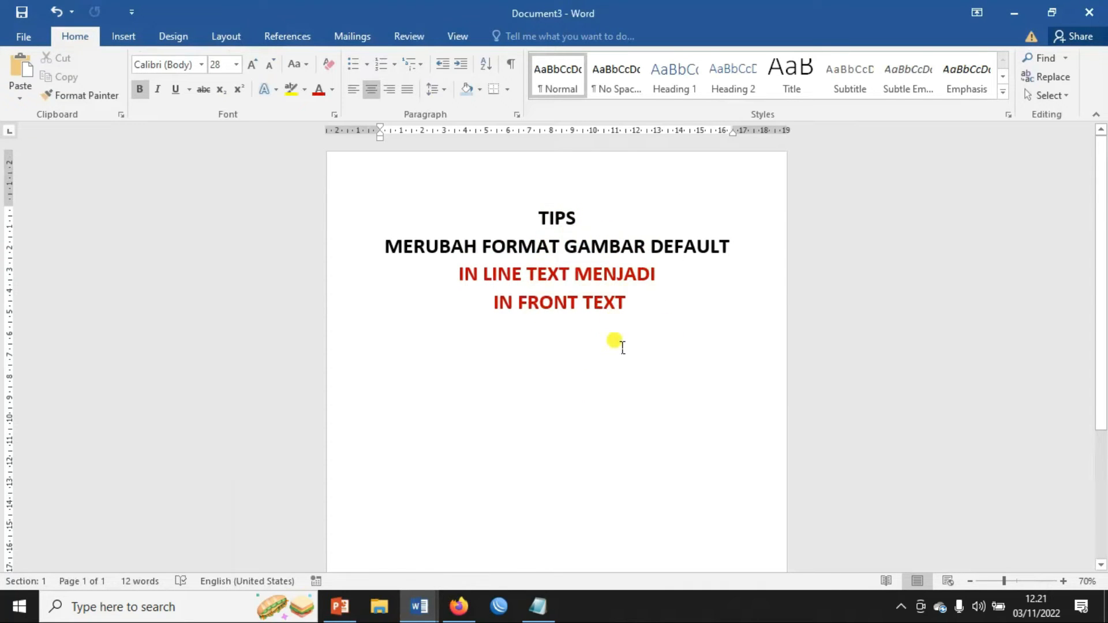
left_click_drag(460, 274, 568, 267)
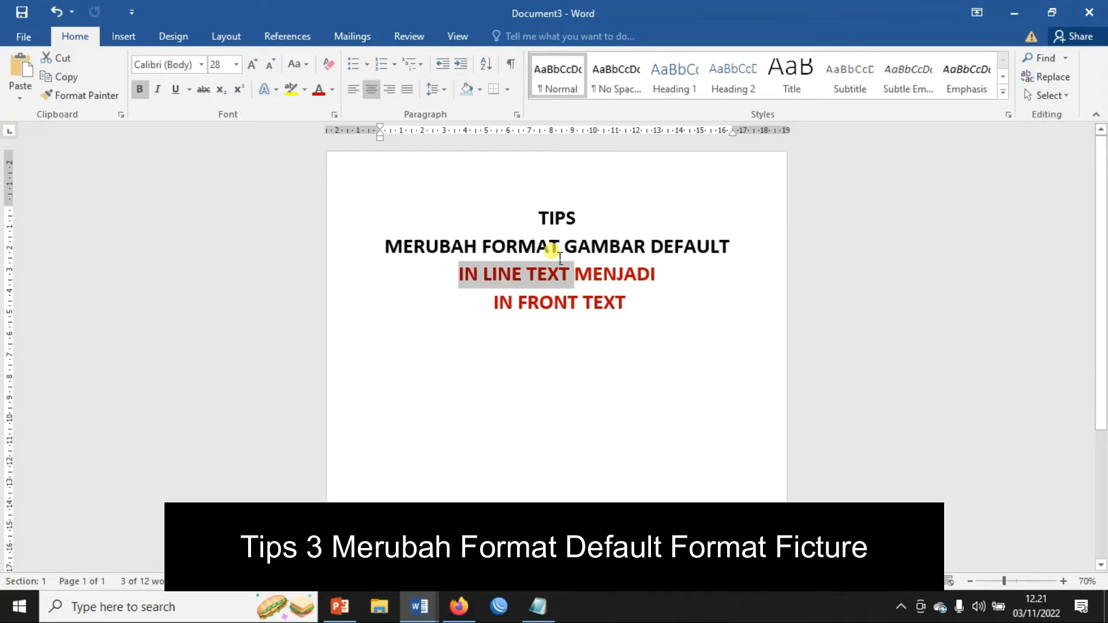
left_click(601, 339)
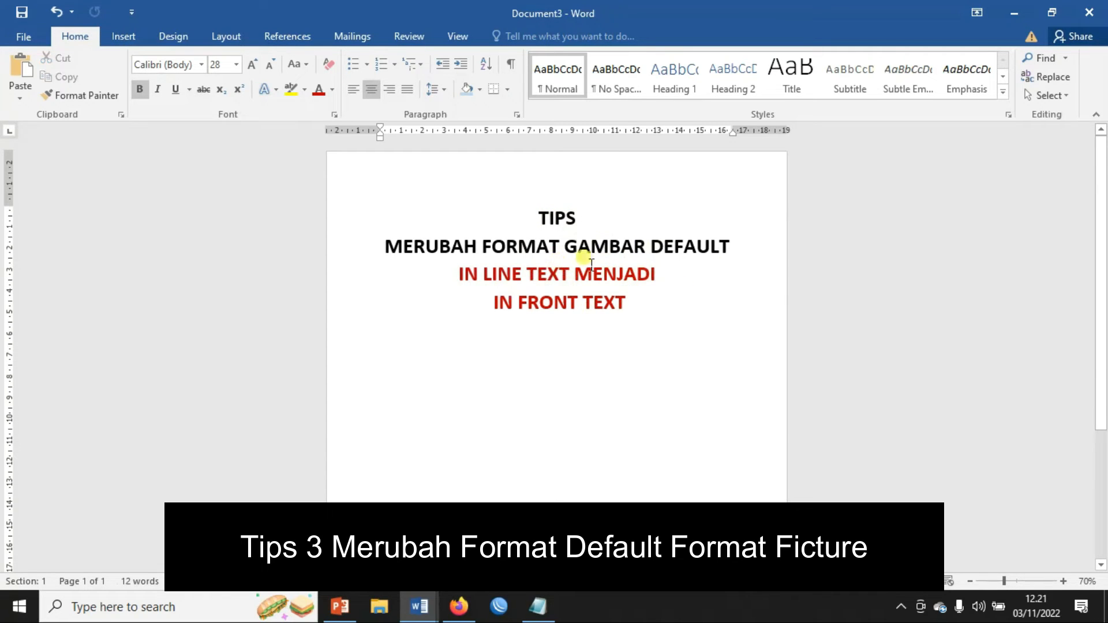
- Set Word's advanced cut, copy, and paste option for inserting or pasting pictures to In front of text
left_click(20, 34)
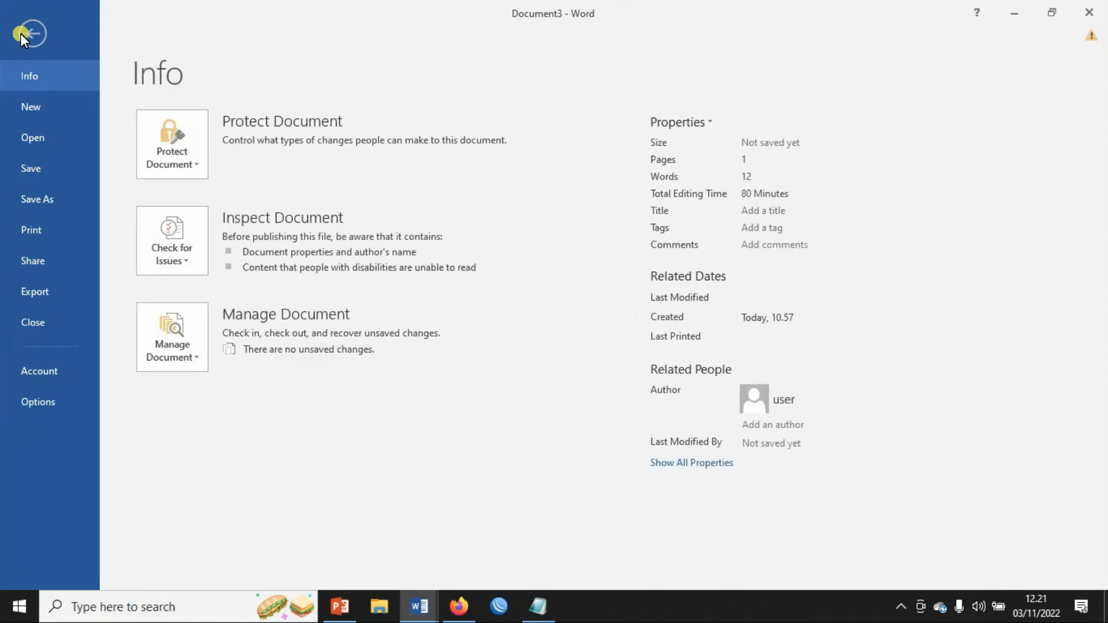
left_click(38, 401)
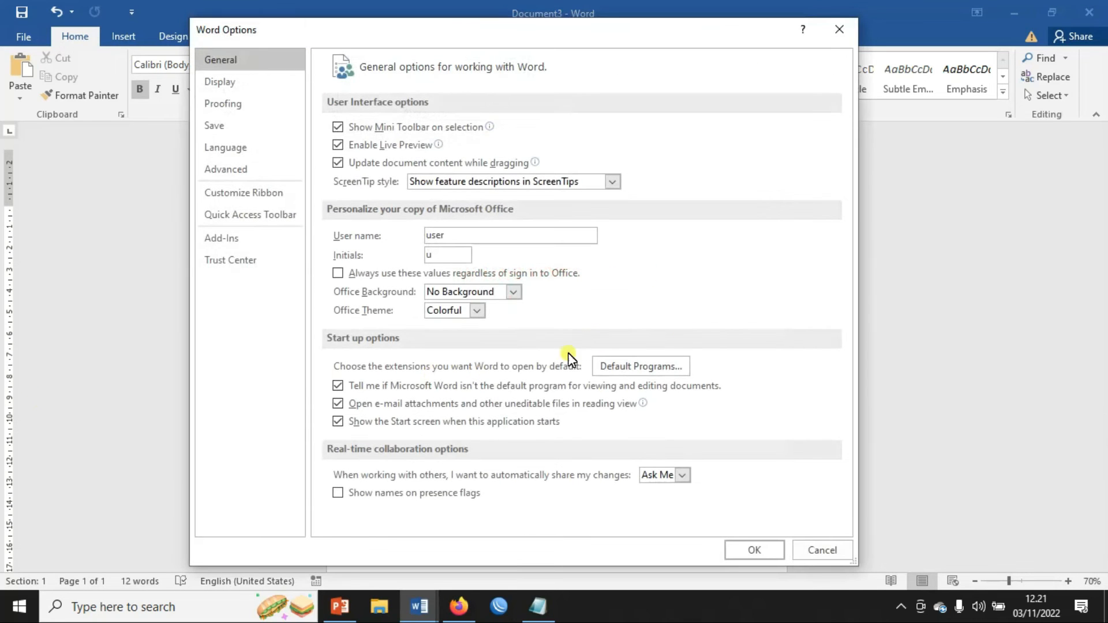
left_click(240, 168)
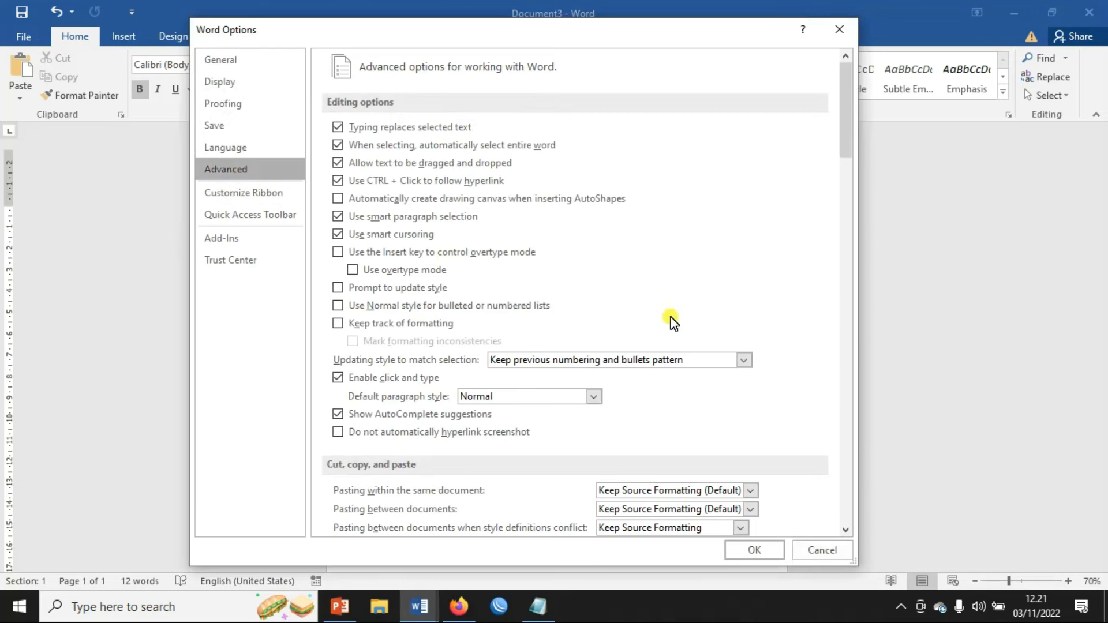
scroll(672, 322, "down", 2)
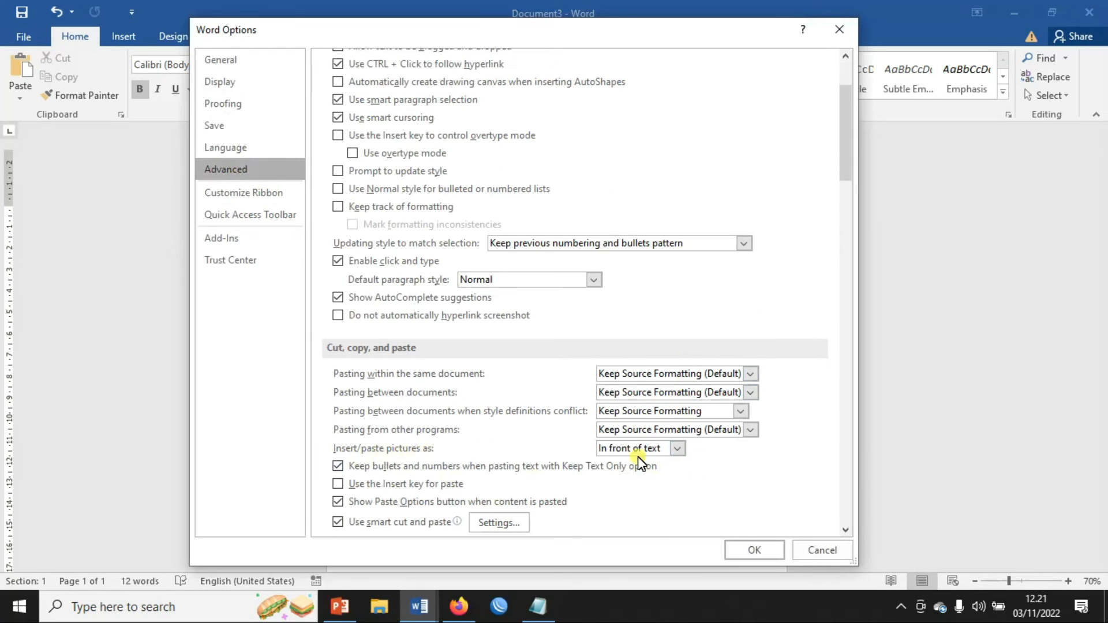
left_click(677, 448)
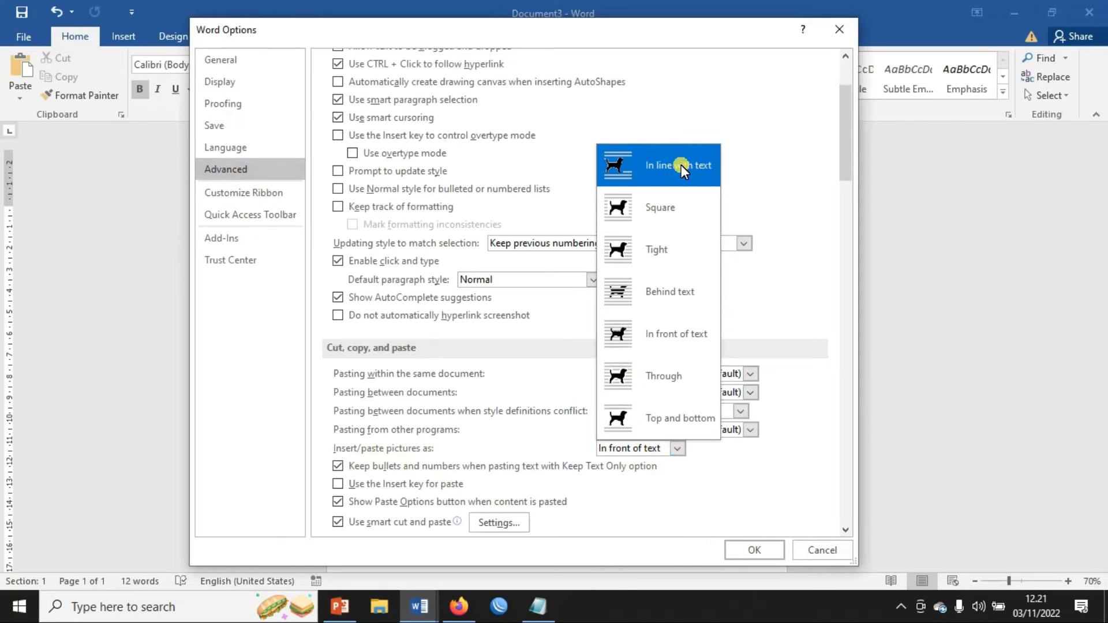
left_click(690, 334)
left_click(755, 552)
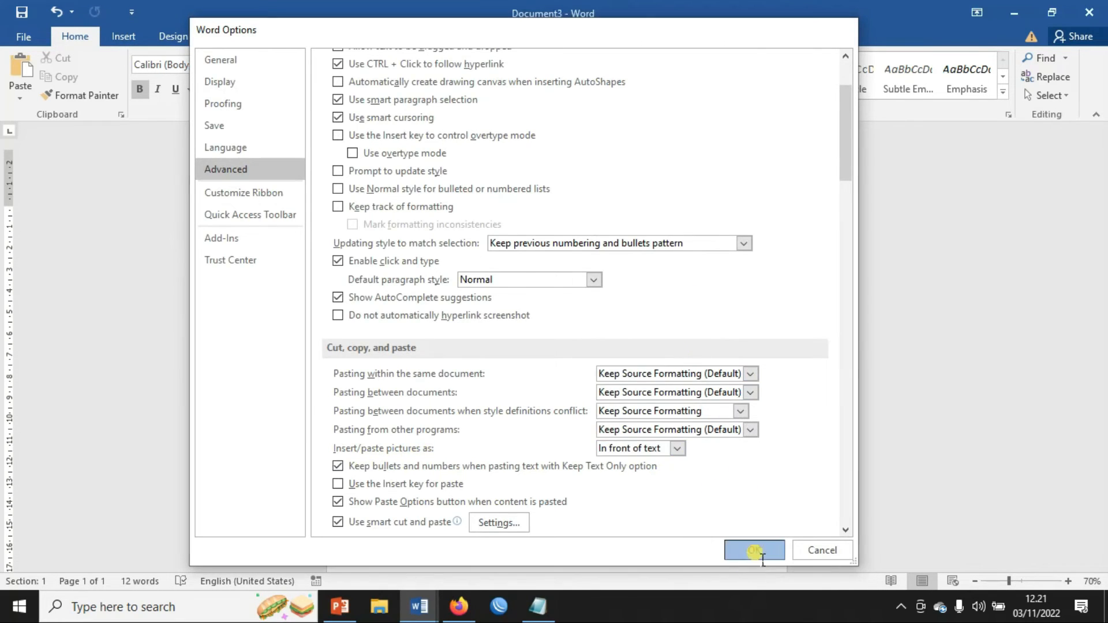
- Insert the picture 7 LANGKAH.jpg from the Pictures folder into the document
left_click(122, 36)
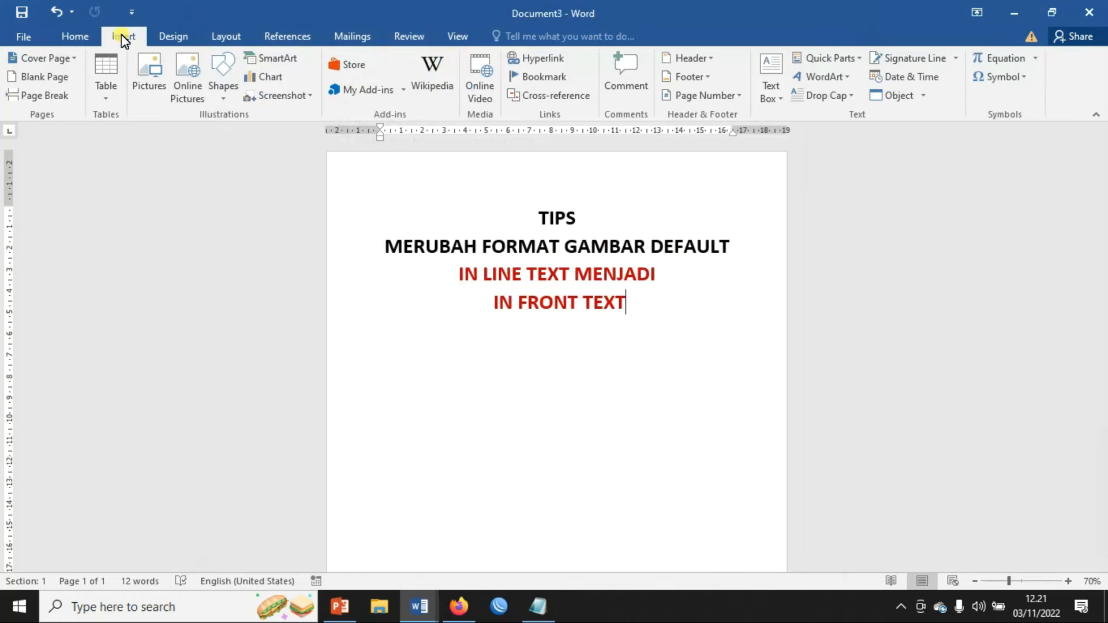
left_click(156, 66)
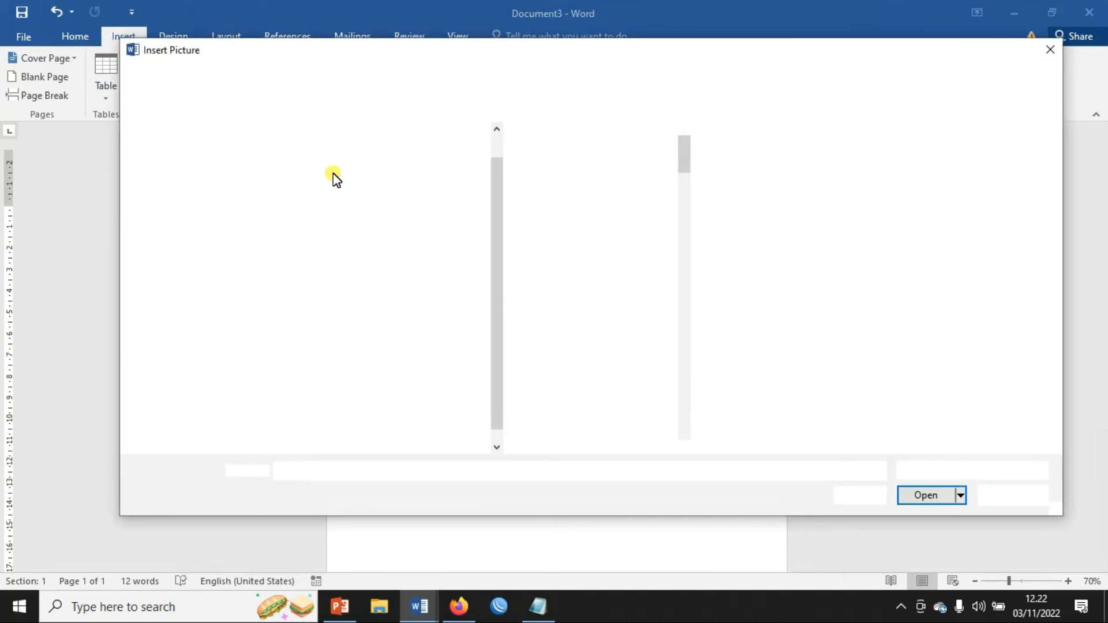
scroll(593, 224, "down", 3)
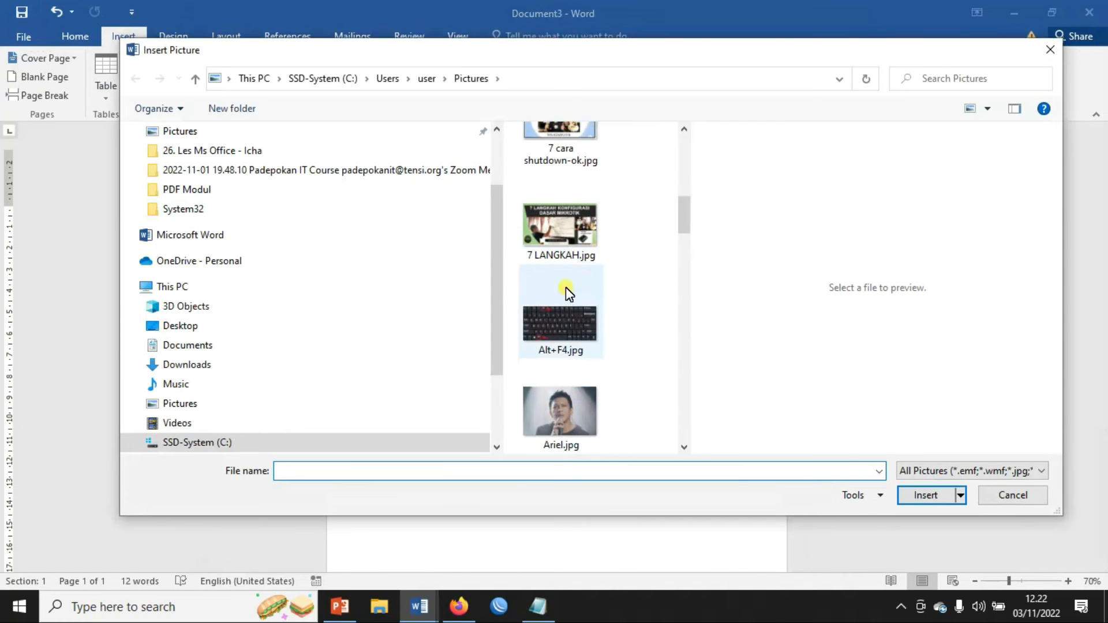
left_click(552, 237)
double_click(552, 237)
- Shrink the inserted picture to about 6.57 cm high by 11.57 cm wide and move it just below the red heading lines
left_click_drag(649, 345, 620, 383)
scroll(676, 388, "down", 3)
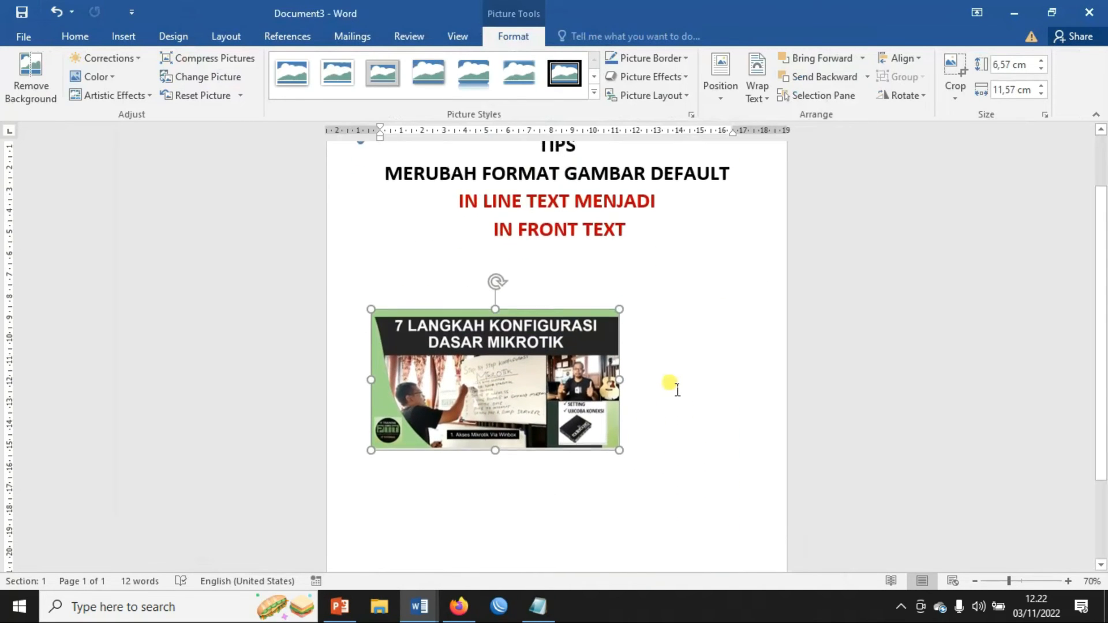
left_click_drag(534, 332, 528, 294)
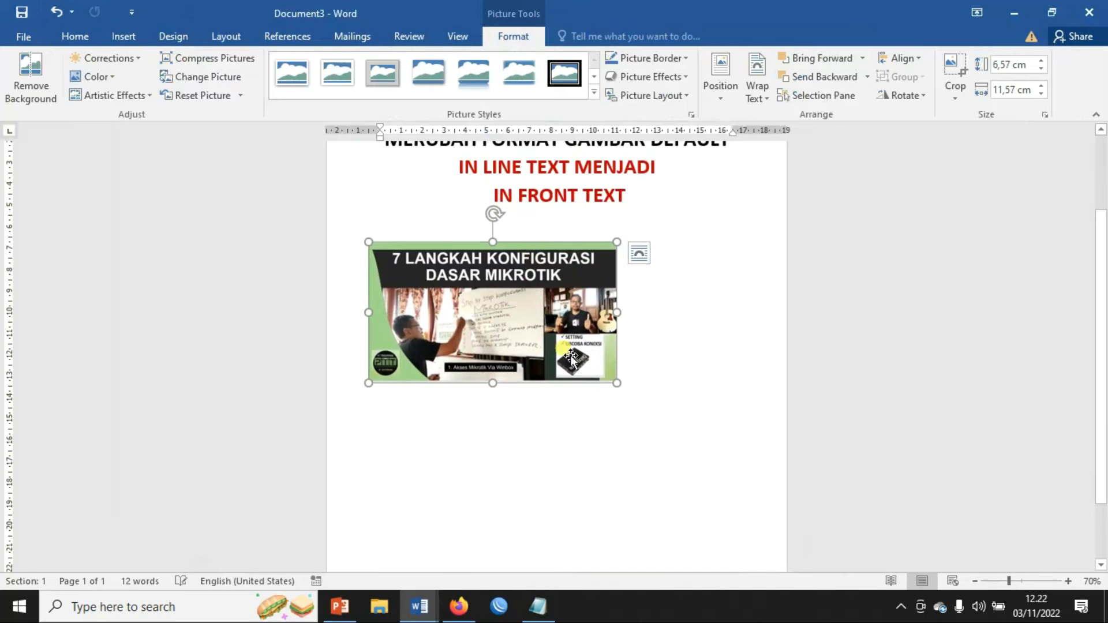
- Check which text wrapping option is applied to the 7 LANGKAH picture, leaving it as it is
right_click(486, 319)
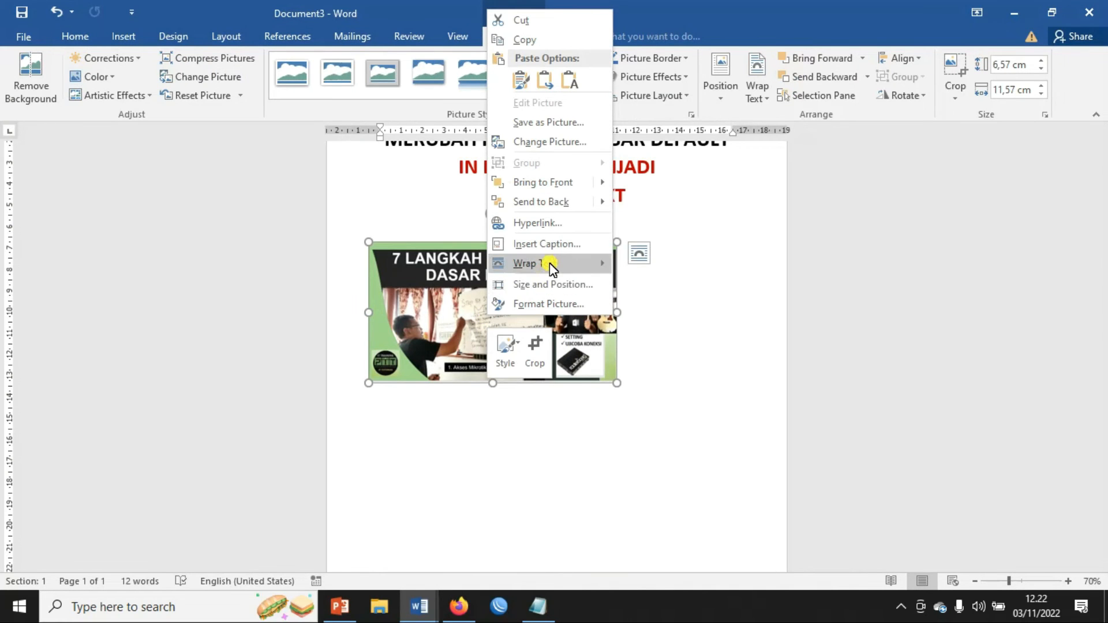
mouse_move(550, 263)
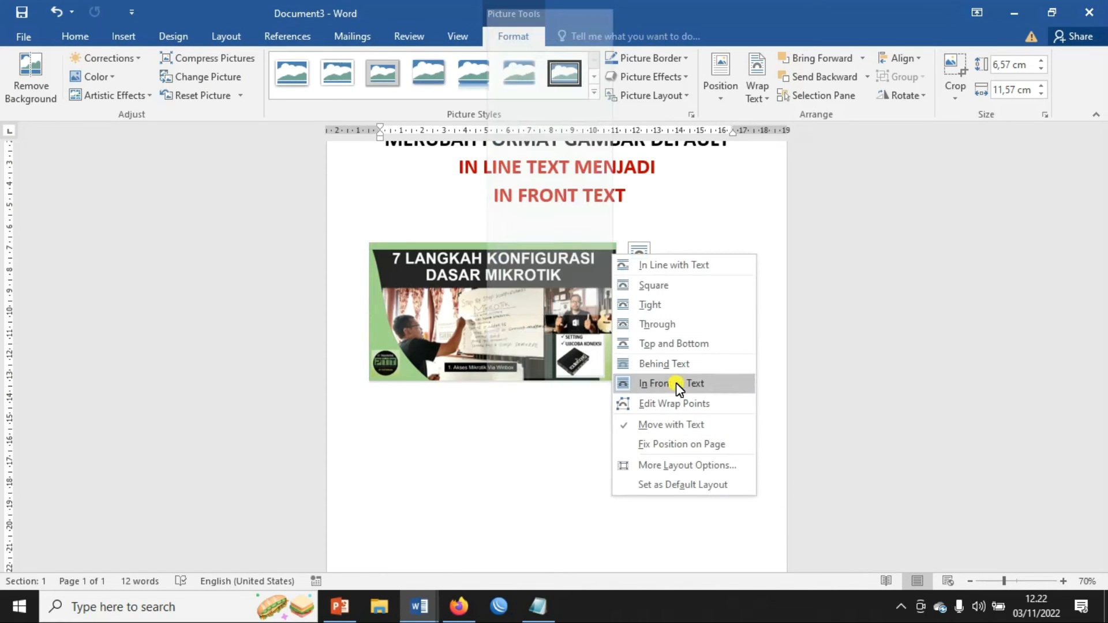
left_click(501, 477)
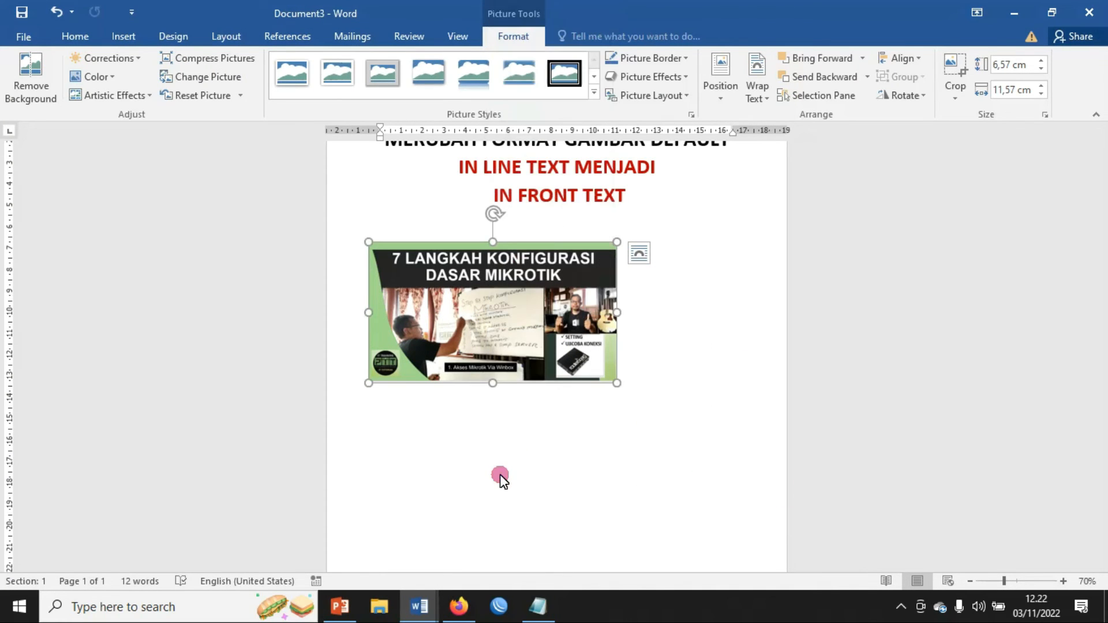
- Insert 7 CARA SHUTDOWN.jpg and place it at about 6.45 cm by 10.63 cm below and right of the first picture
left_click(118, 33)
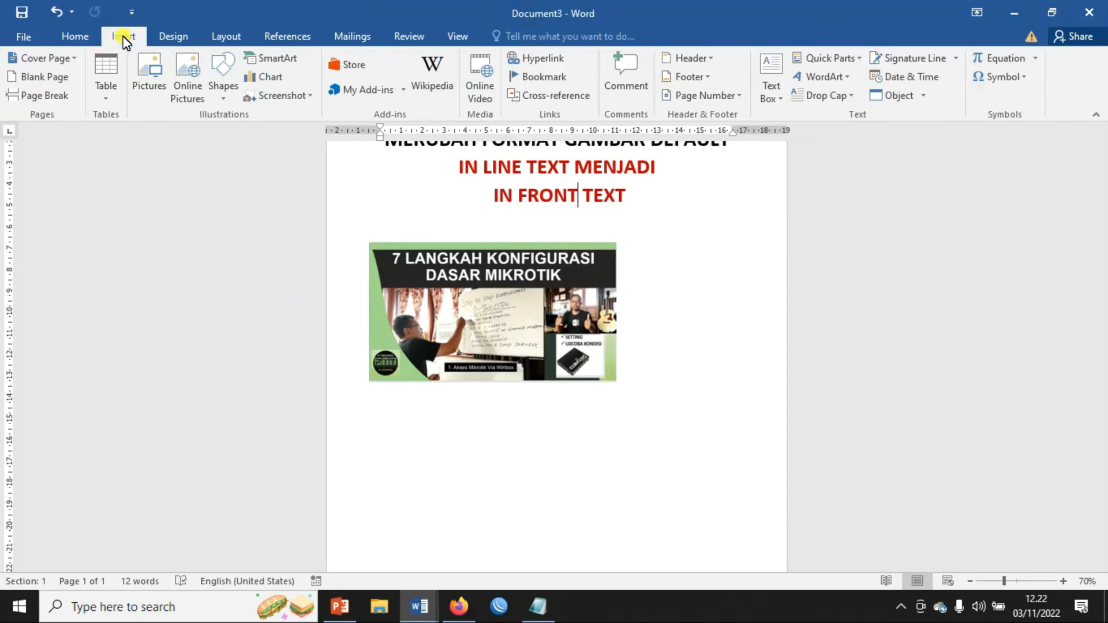
left_click(150, 73)
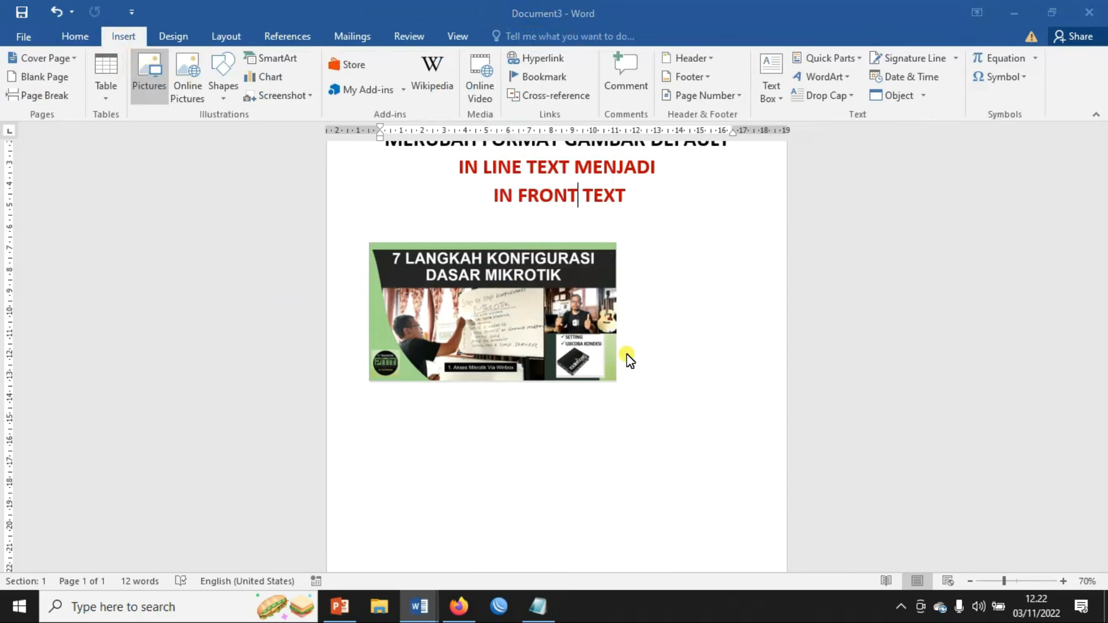
scroll(631, 326, "down", 5)
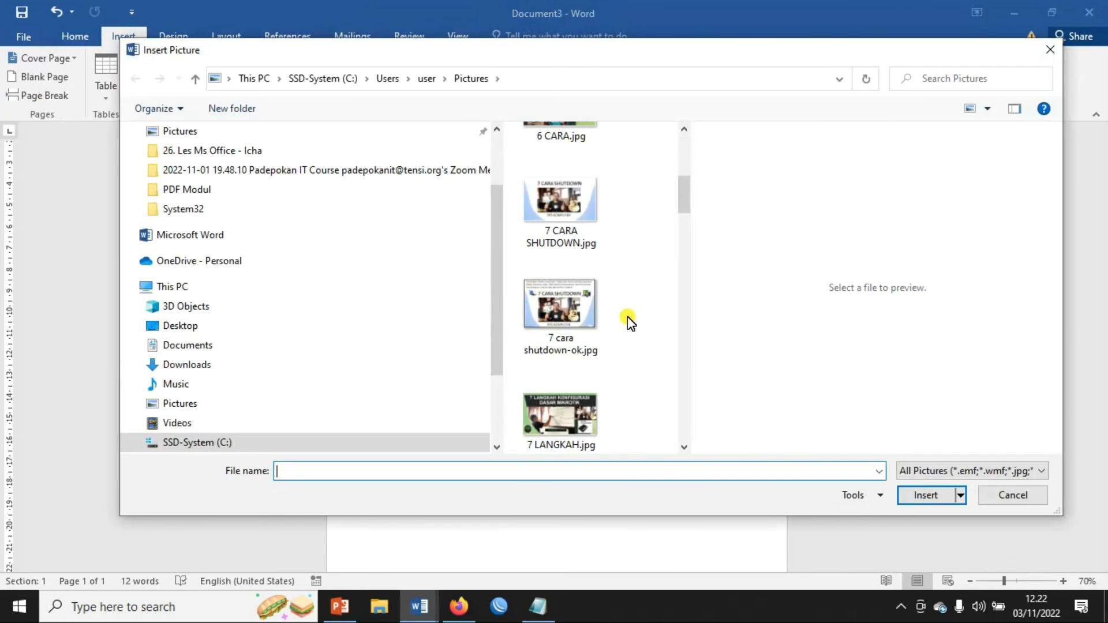
double_click(577, 230)
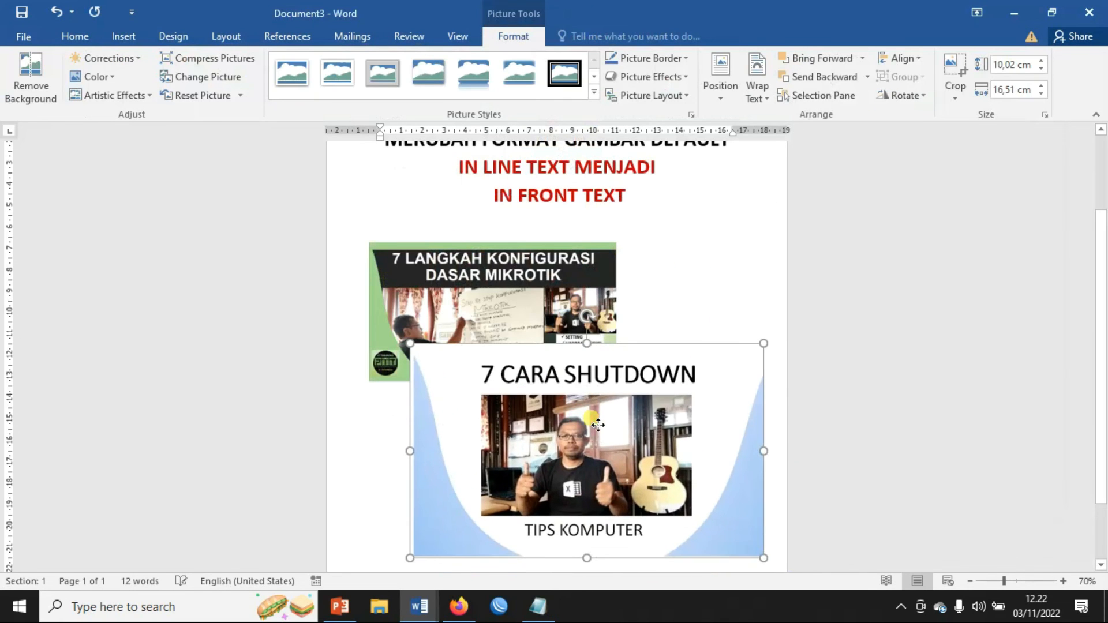
left_click_drag(411, 559, 534, 484)
left_click_drag(644, 441, 613, 479)
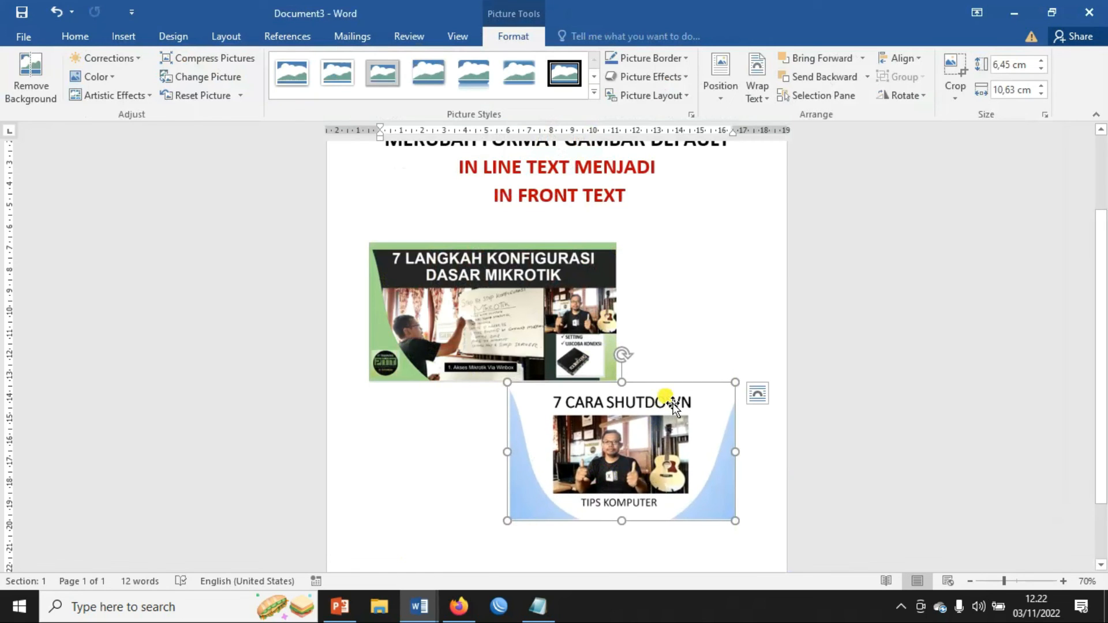